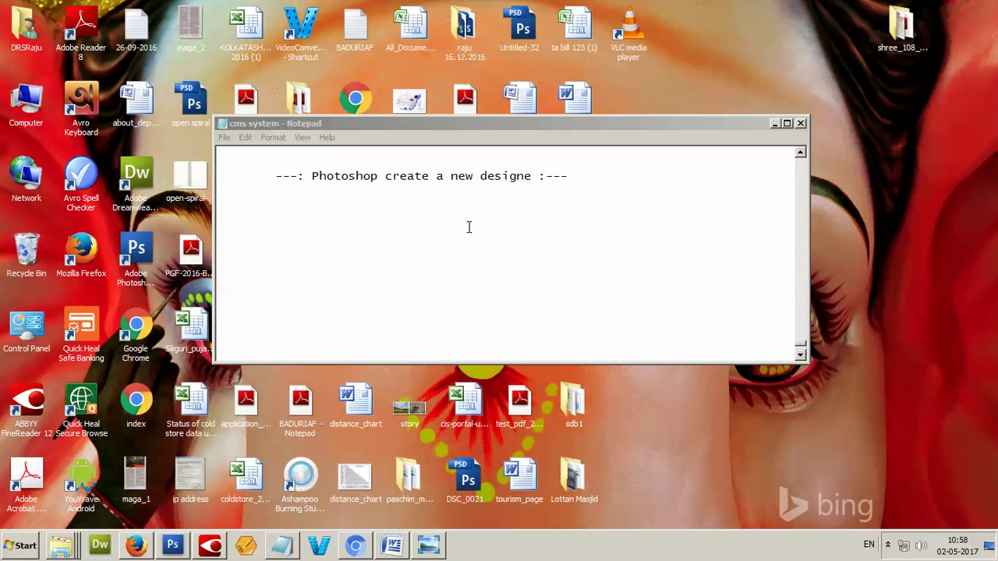
Type the indented title 'How to Create a Chocolate in Photoshop' with corrected capitals.
click(589, 181)
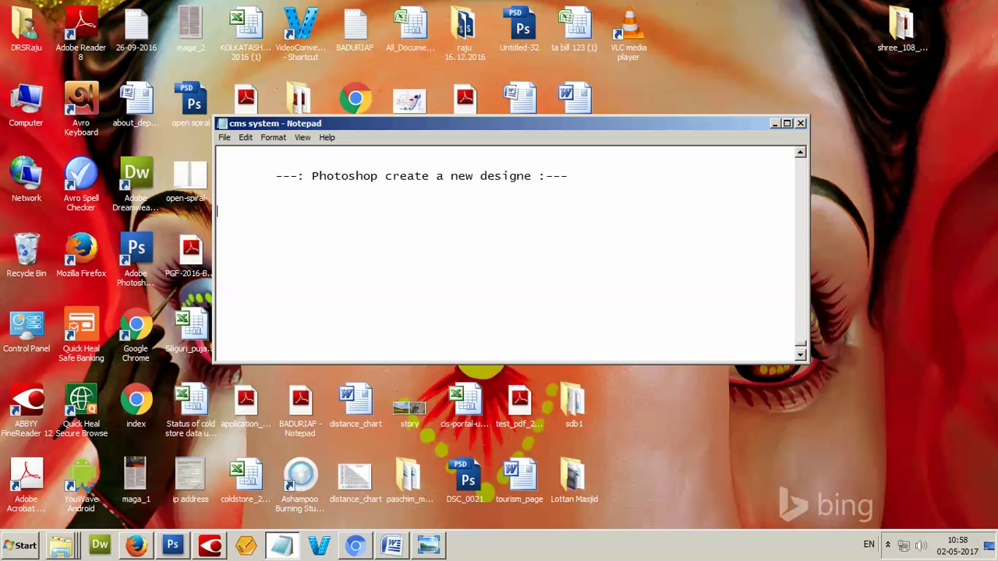
text(how to create a chocolate in photoshop)
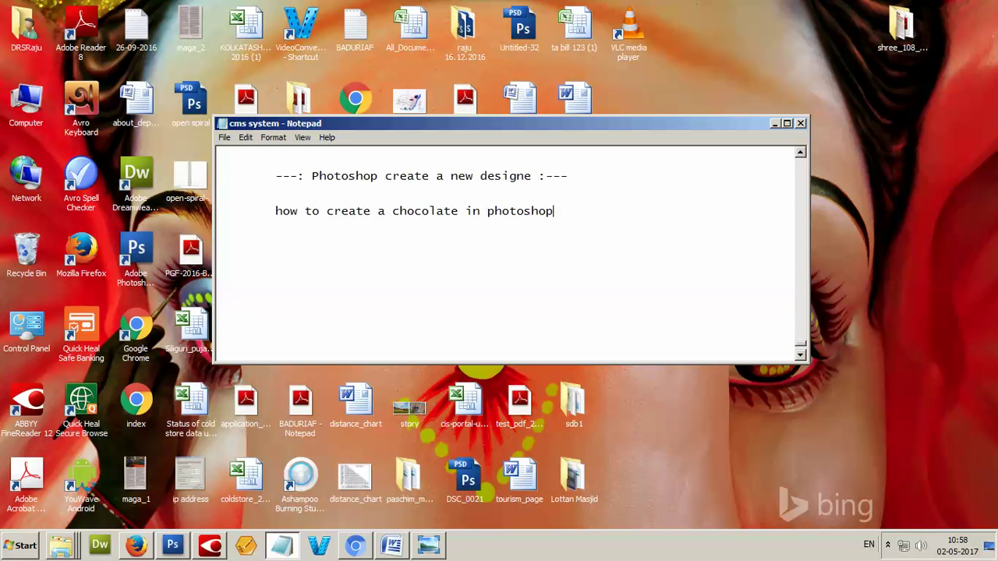
click(269, 212)
key(Tab)
key(Delete)
text(H)
key(BackSpace)
text(H)
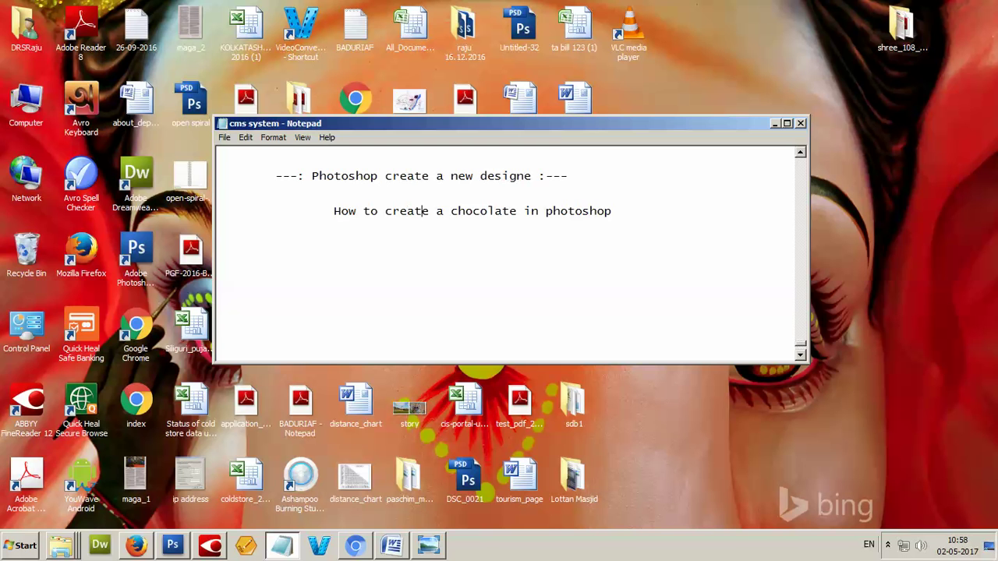
key(BackSpace)
text(C)
key(BackSpace)
text(C)
key(BackSpace)
text(P)
Reduce the title's indent and add the line 'Now start and open the photoshop application.'.
click(619, 213)
key(BackSpace)
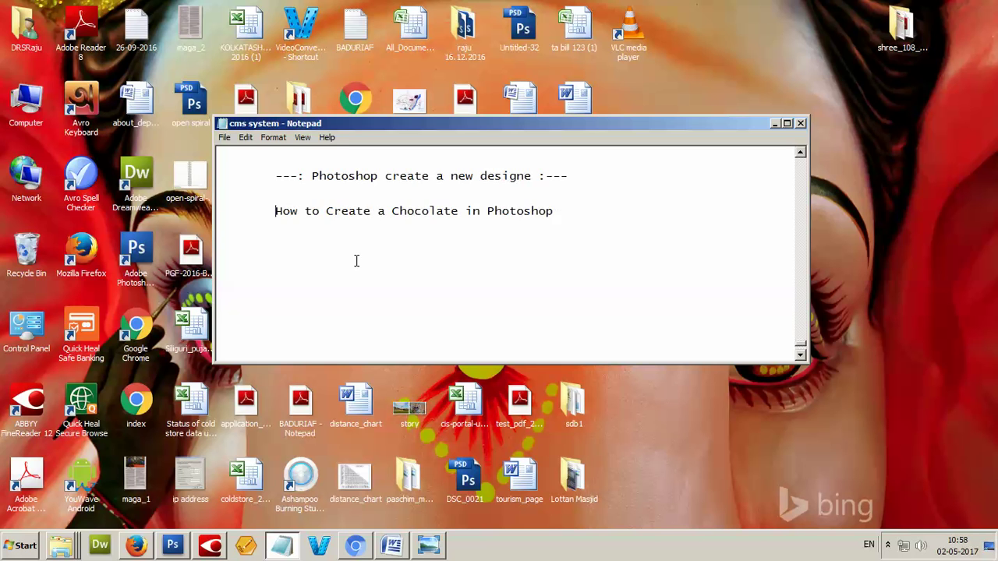
text(Now st)
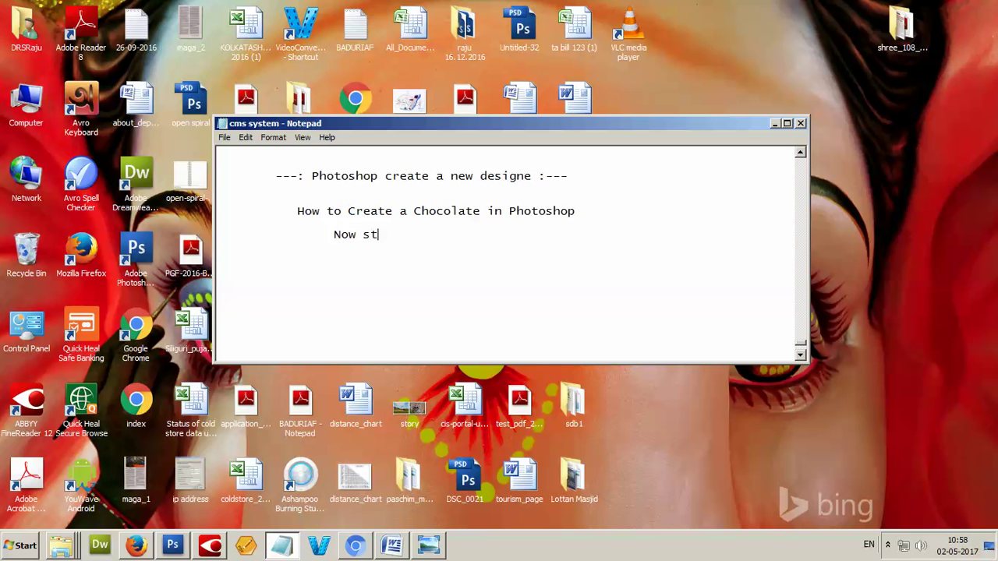
text(art a)
text(nd op)
text(en the photo)
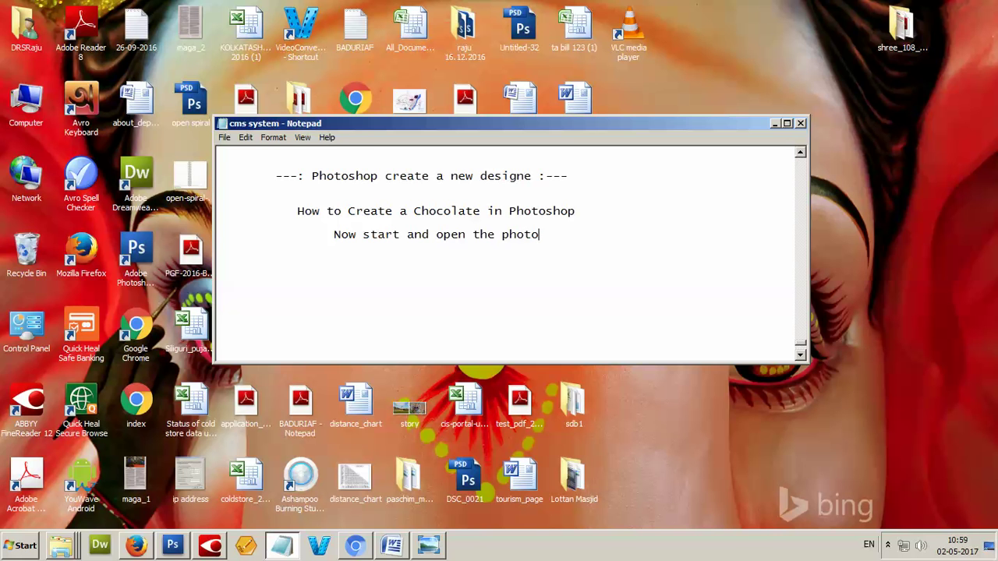
text(shop applic)
text(ation.)
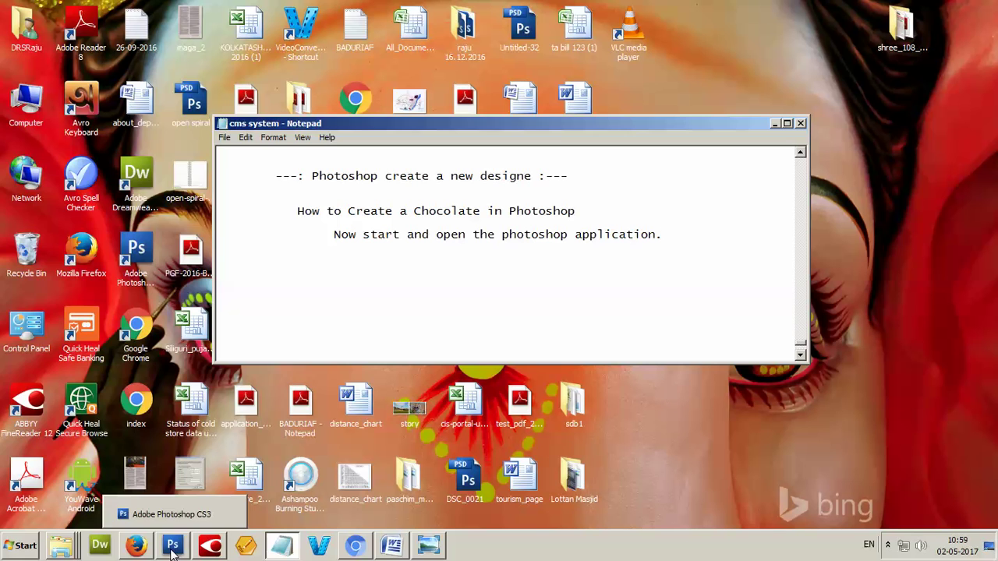
Launch Adobe Photoshop CS3 from All Programs > Adobe Web Premium CS3 and bring it forward.
click(11, 544)
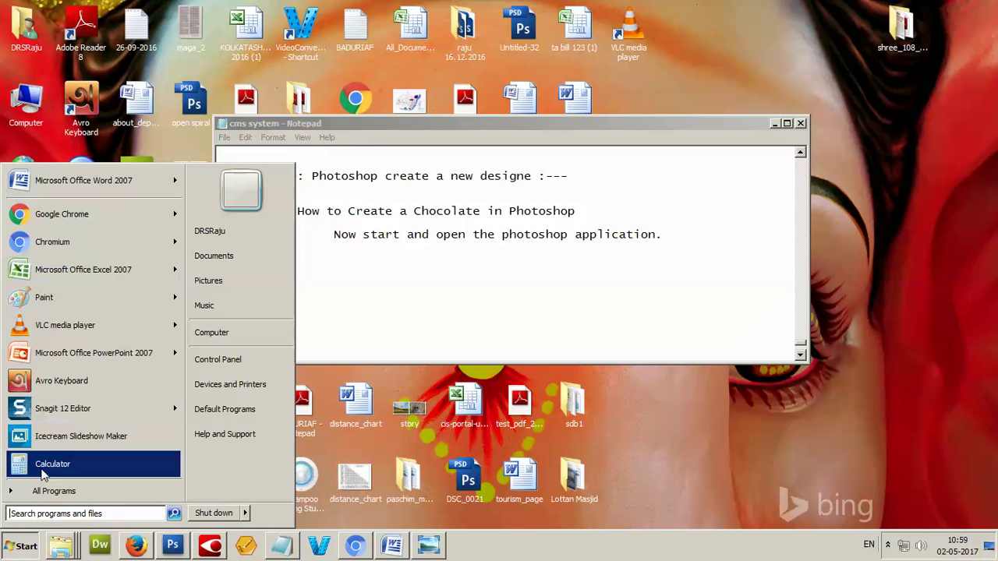
click(46, 491)
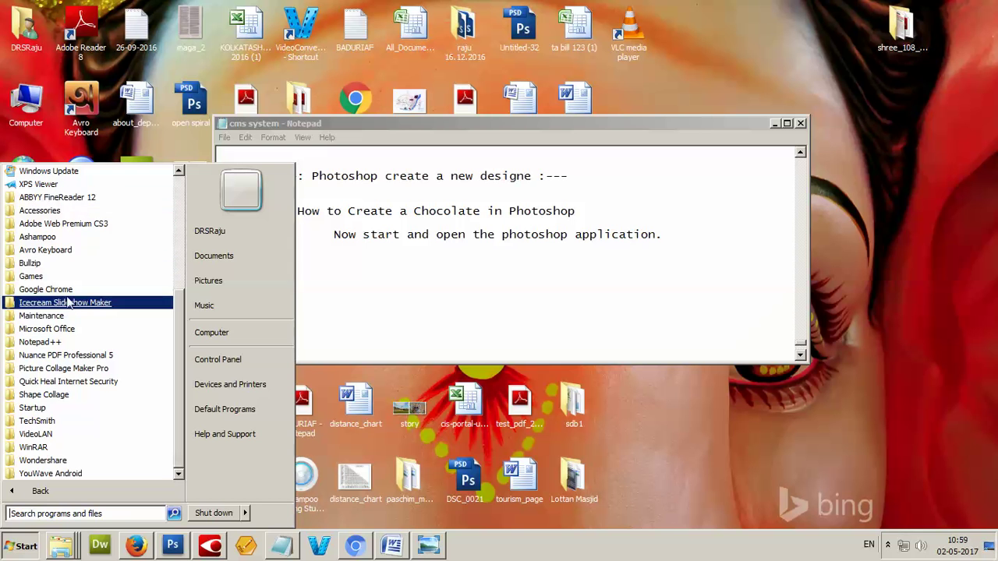
click(88, 227)
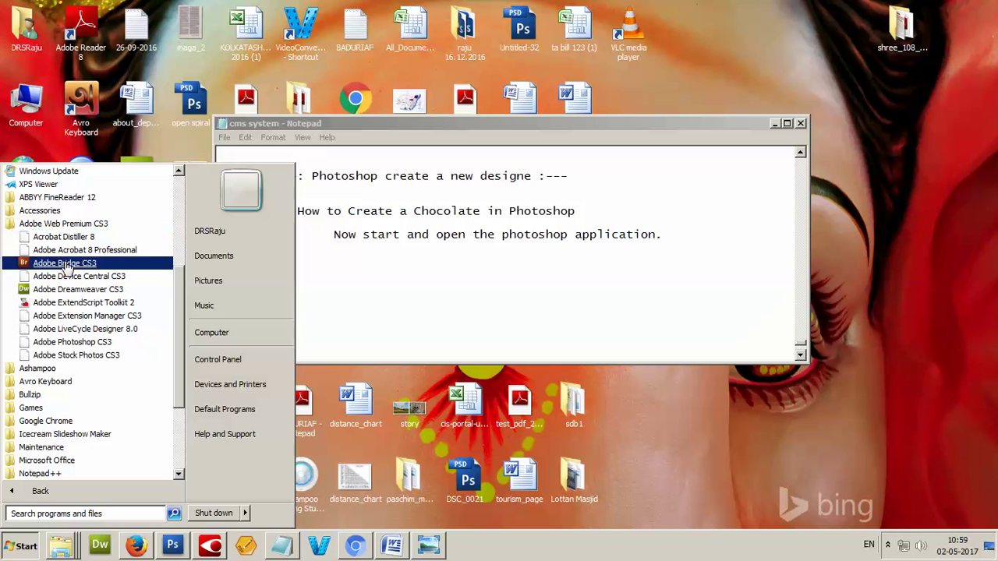
click(91, 344)
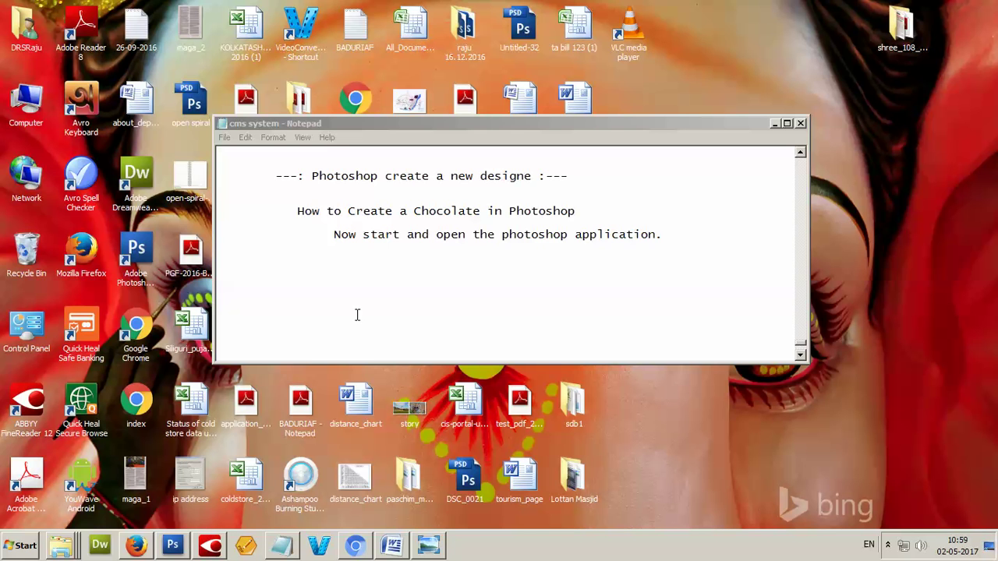
click(172, 545)
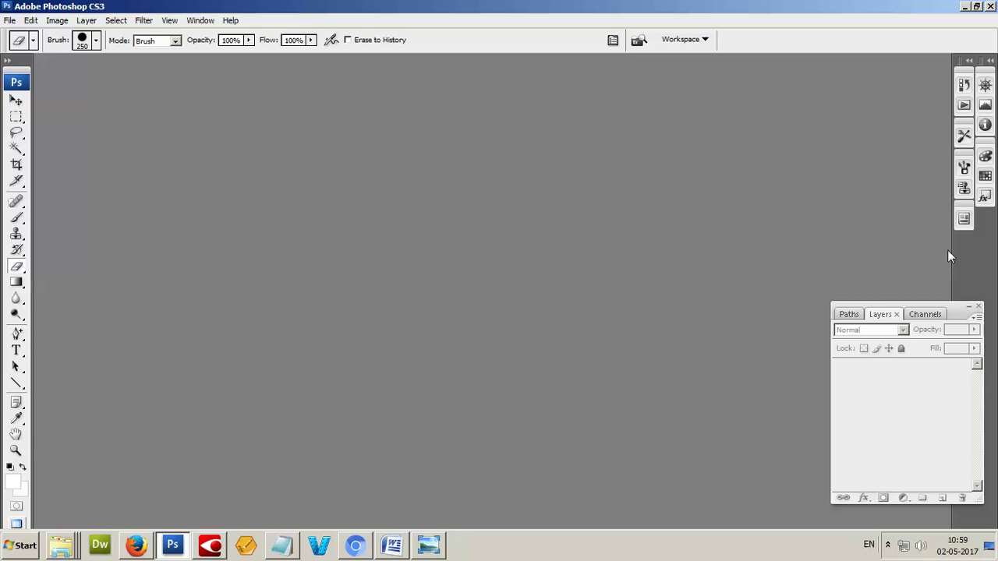
Create a new blank document using the Web preset, 640 × 480 pixels.
drag(952, 304, 932, 254)
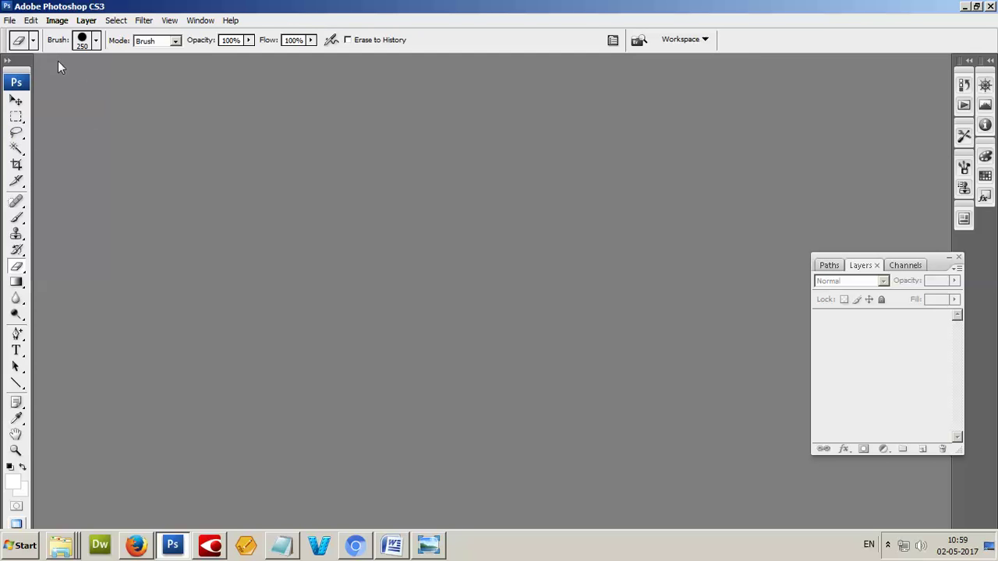
click(10, 21)
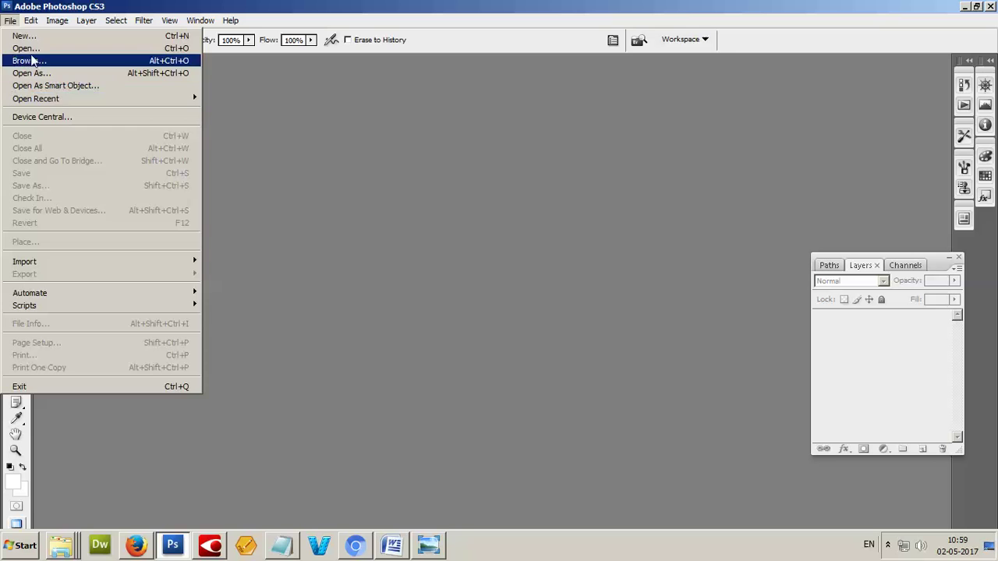
click(23, 36)
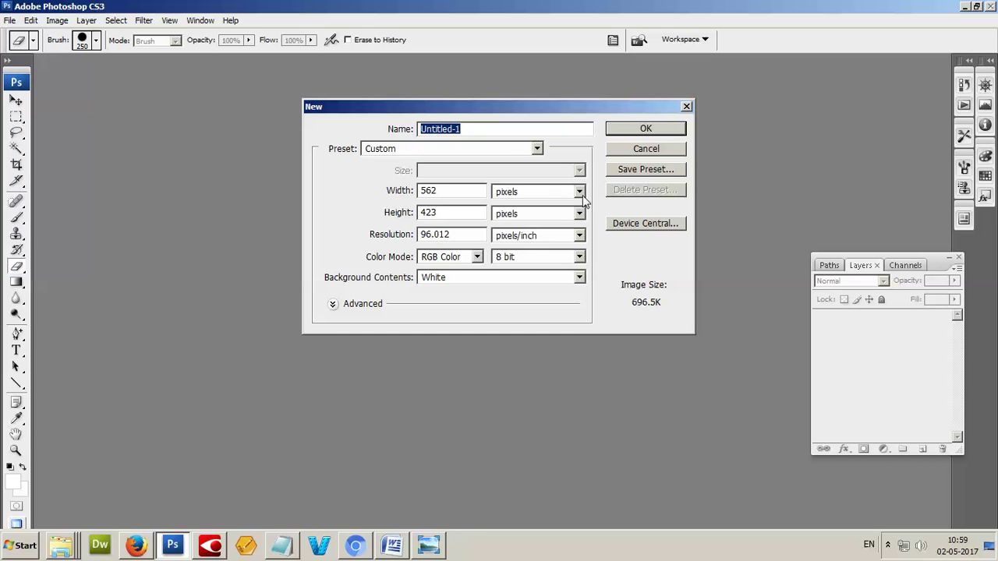
click(537, 150)
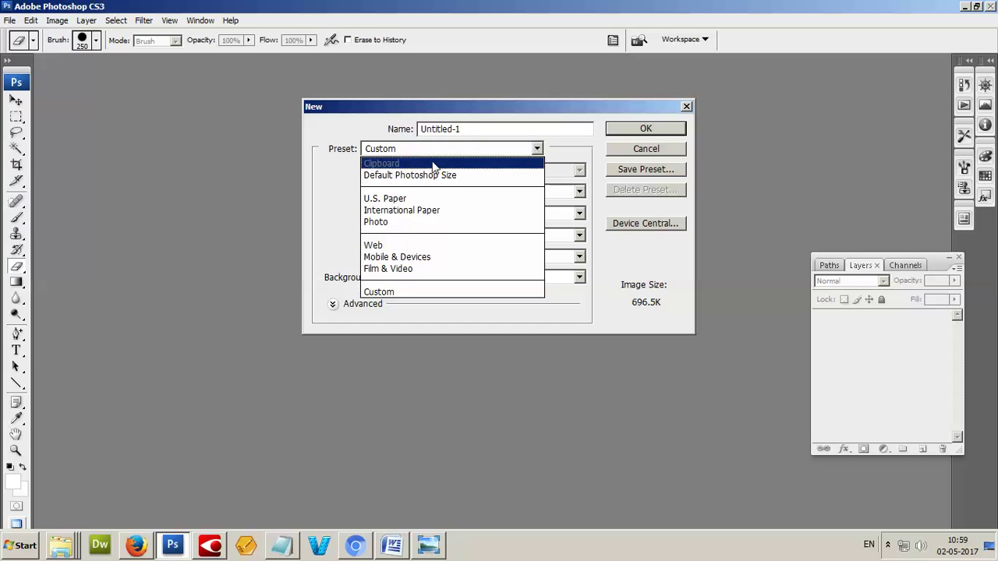
click(420, 246)
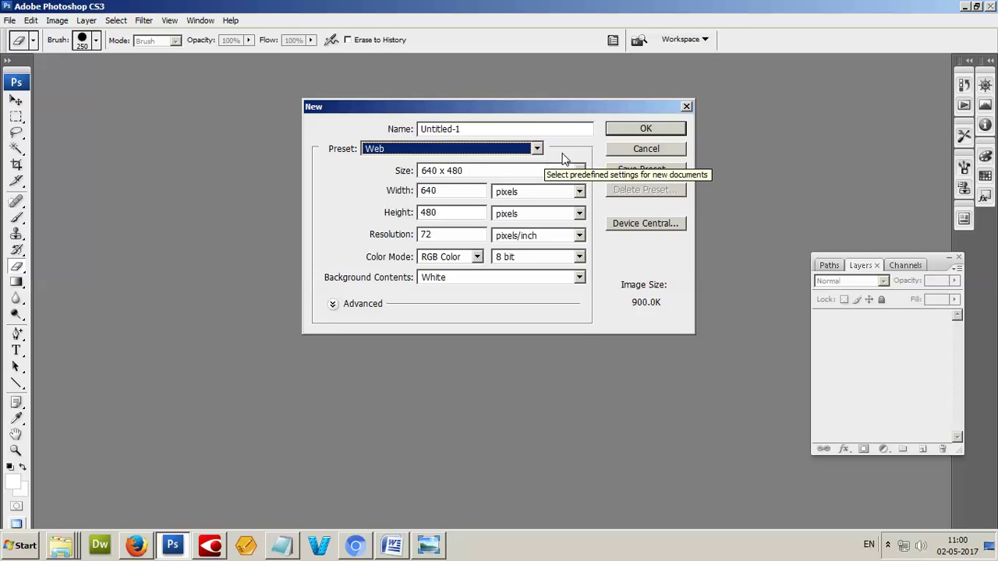
click(664, 128)
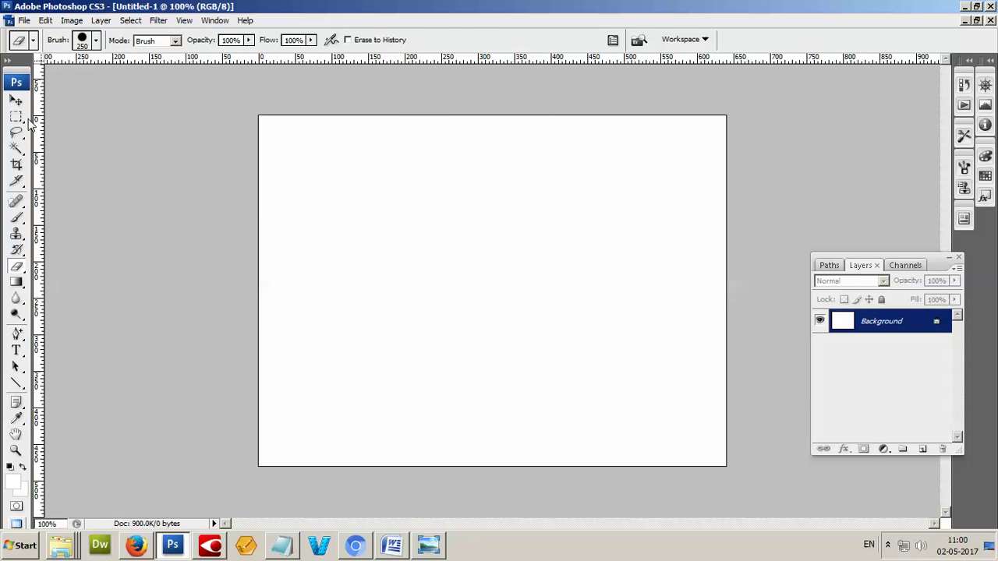
Add a new empty Layer 1 and switch to the Rectangular Marquee tool.
click(17, 105)
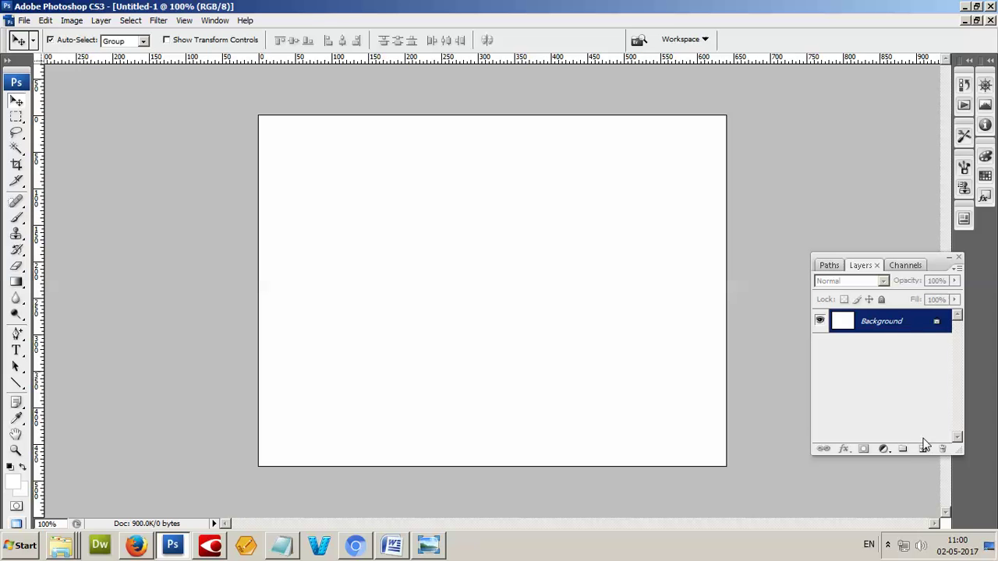
click(923, 451)
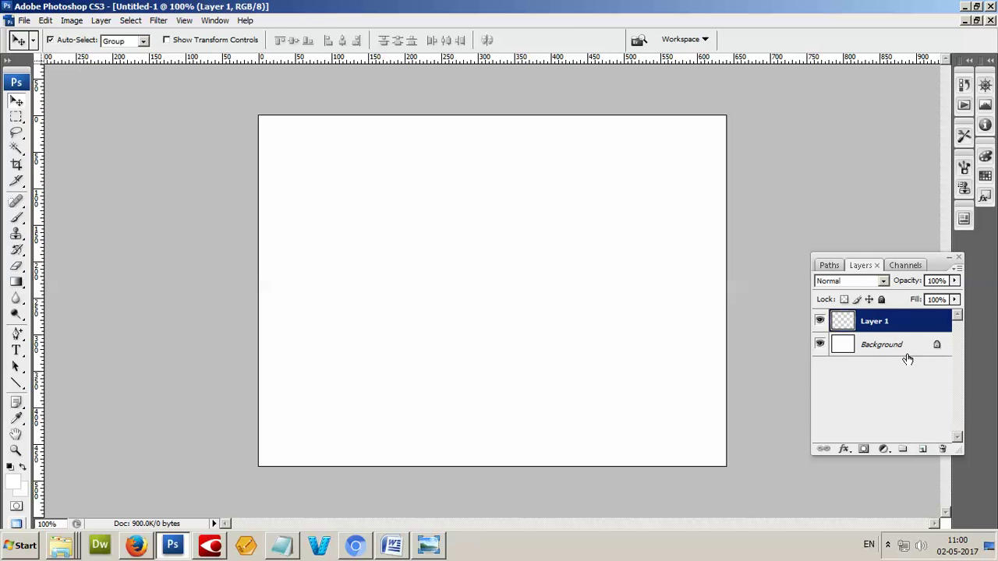
click(15, 117)
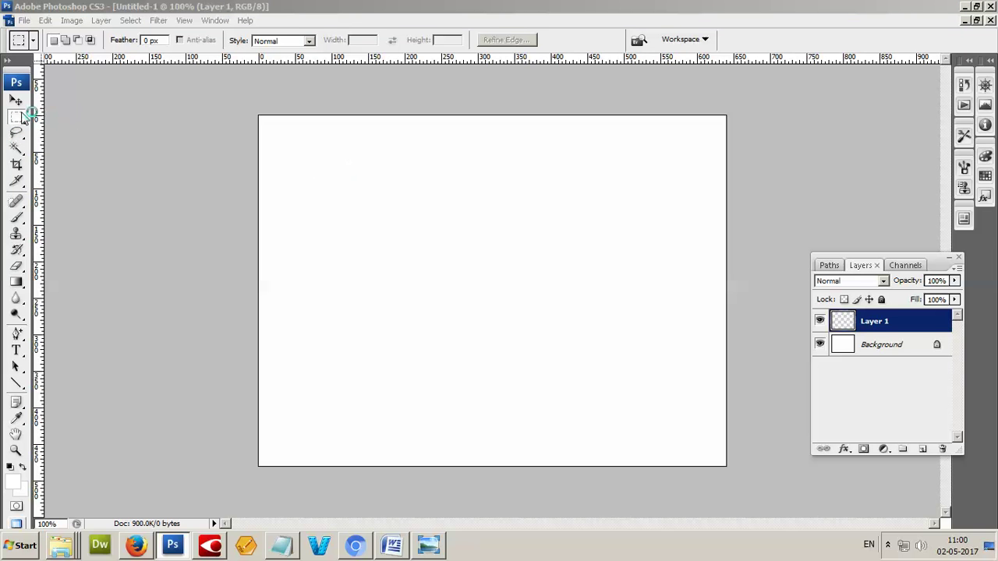
click(353, 180)
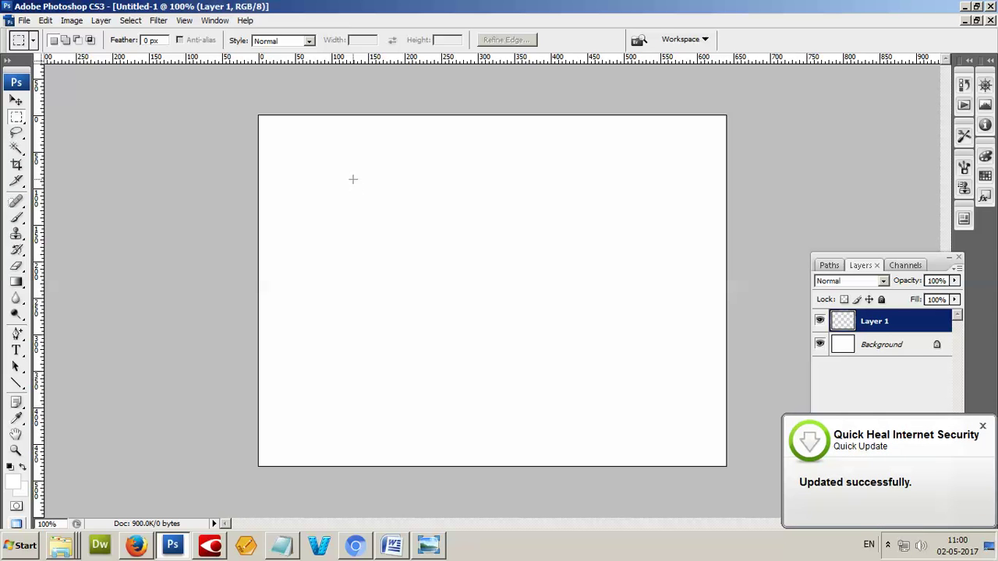
click(982, 426)
Draw a rectangular selection near the canvas's top-left corner.
click(314, 174)
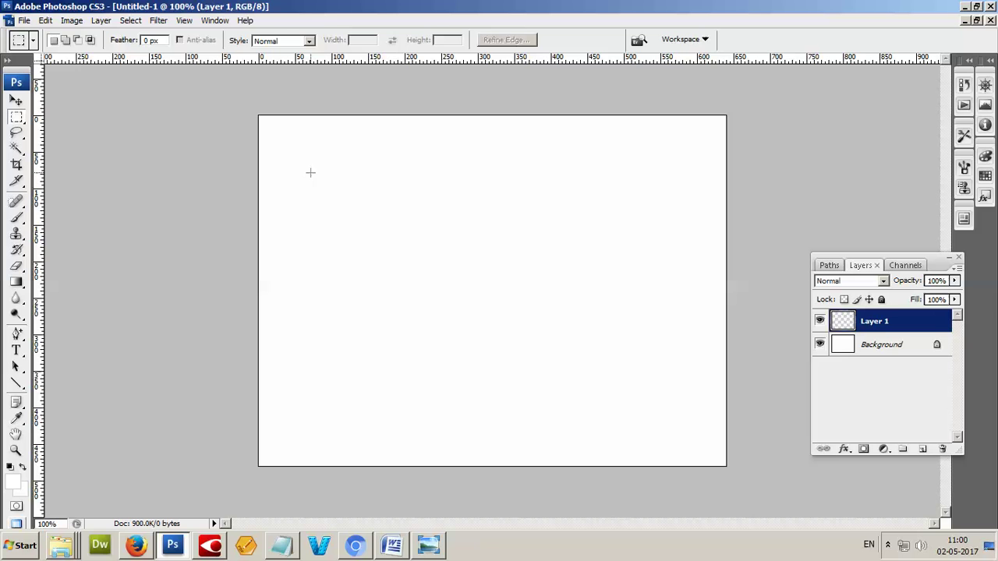
mouse_move(314, 172)
mouse_down()
mouse_move(411, 241)
mouse_move(398, 201)
mouse_up()
click(373, 195)
drag(343, 177, 421, 225)
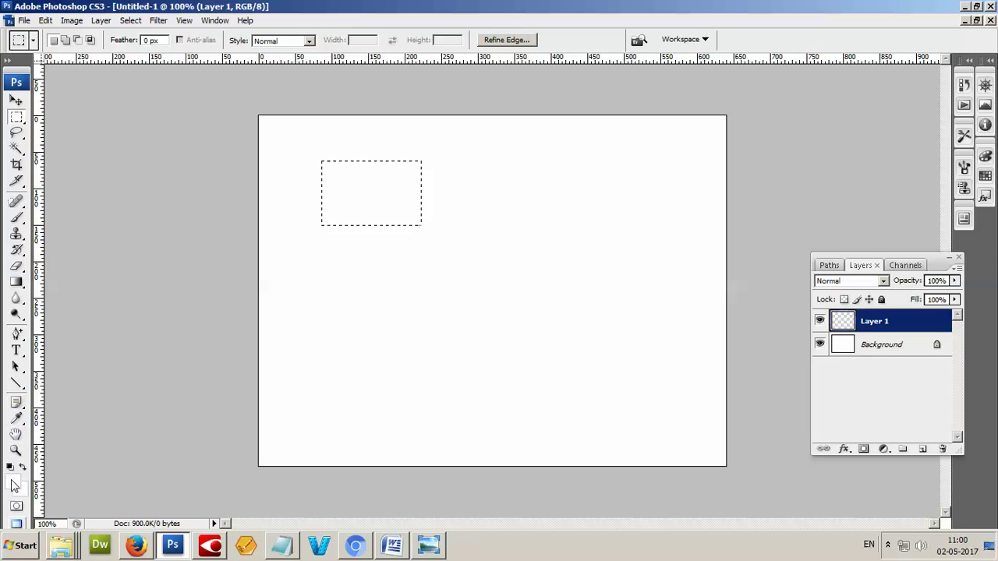
click(11, 479)
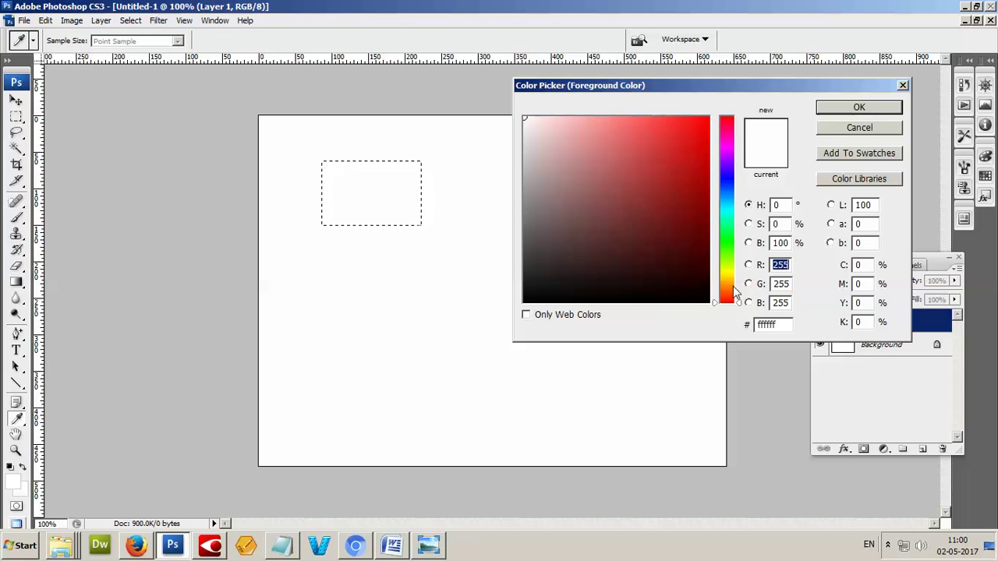
Choose a medium chocolate brown foreground colour and fill the selection with it.
click(733, 280)
drag(731, 293, 731, 287)
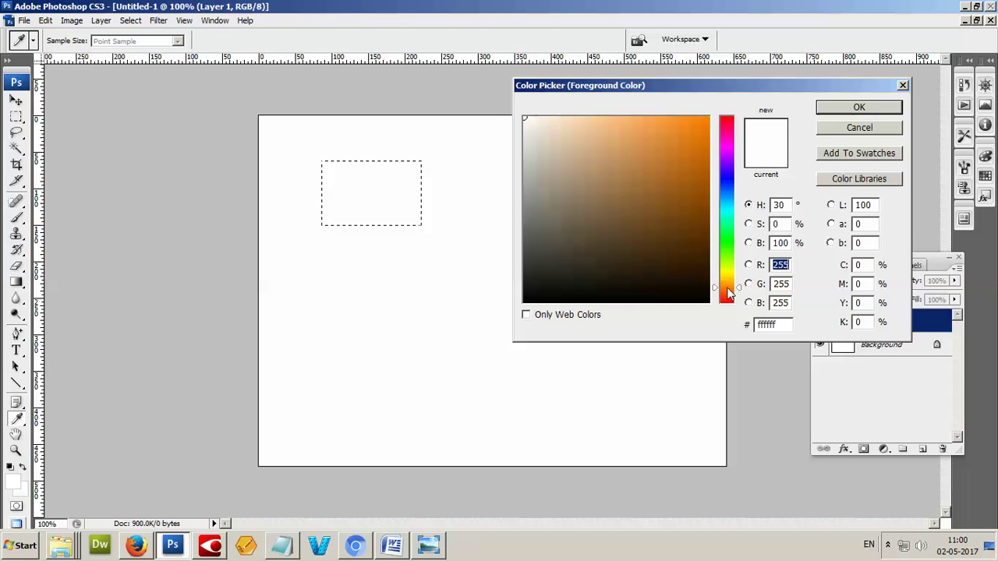
click(696, 186)
click(663, 171)
click(657, 198)
click(647, 171)
click(671, 198)
click(668, 184)
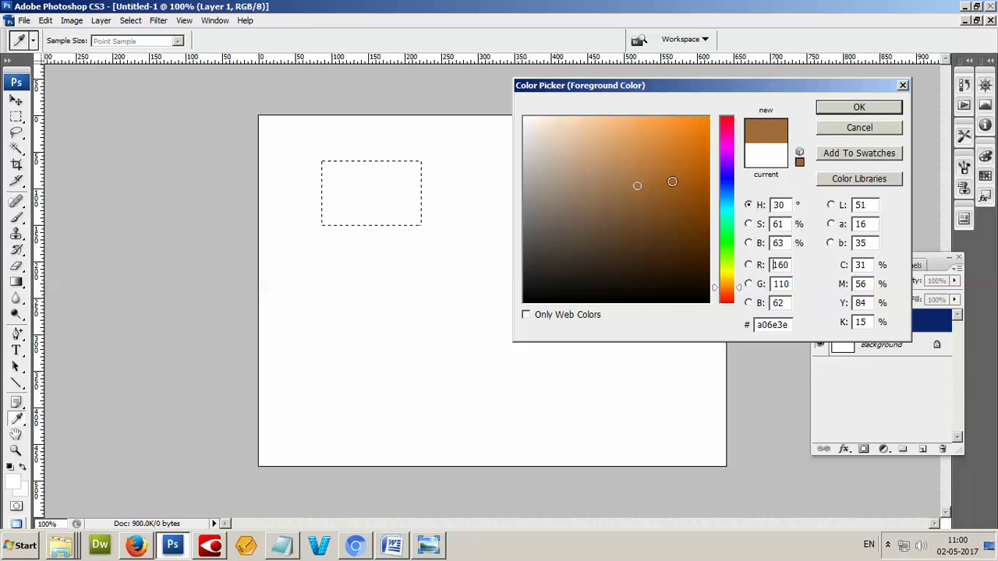
click(664, 197)
click(656, 178)
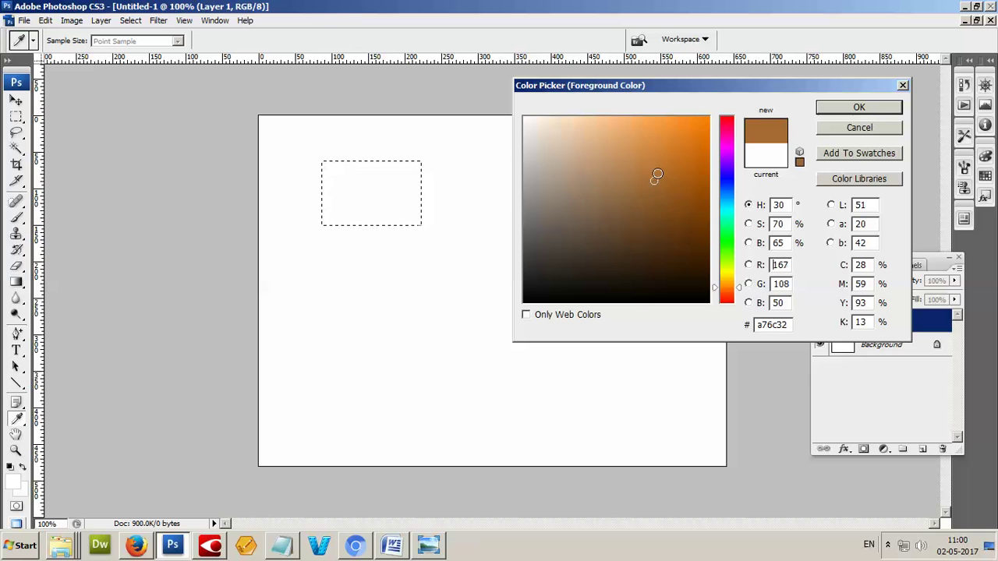
click(635, 188)
click(664, 181)
click(645, 161)
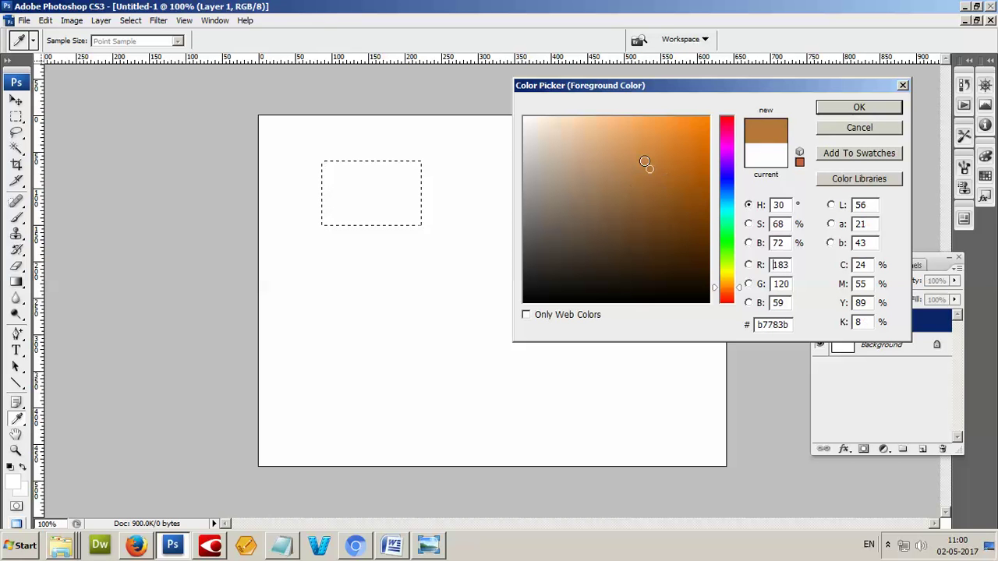
click(659, 153)
click(655, 173)
click(660, 169)
click(665, 160)
click(656, 172)
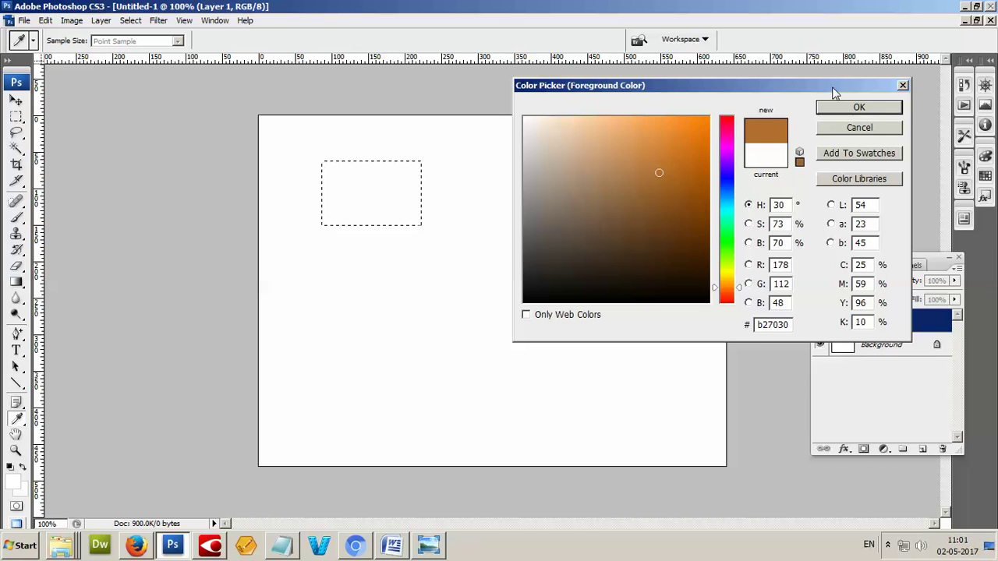
click(831, 106)
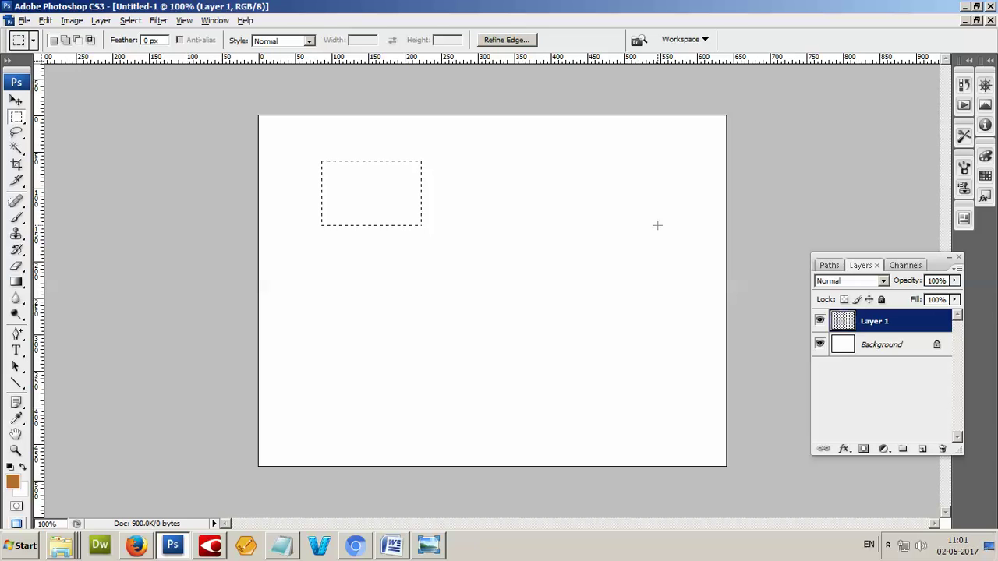
key(alt+BackSpace)
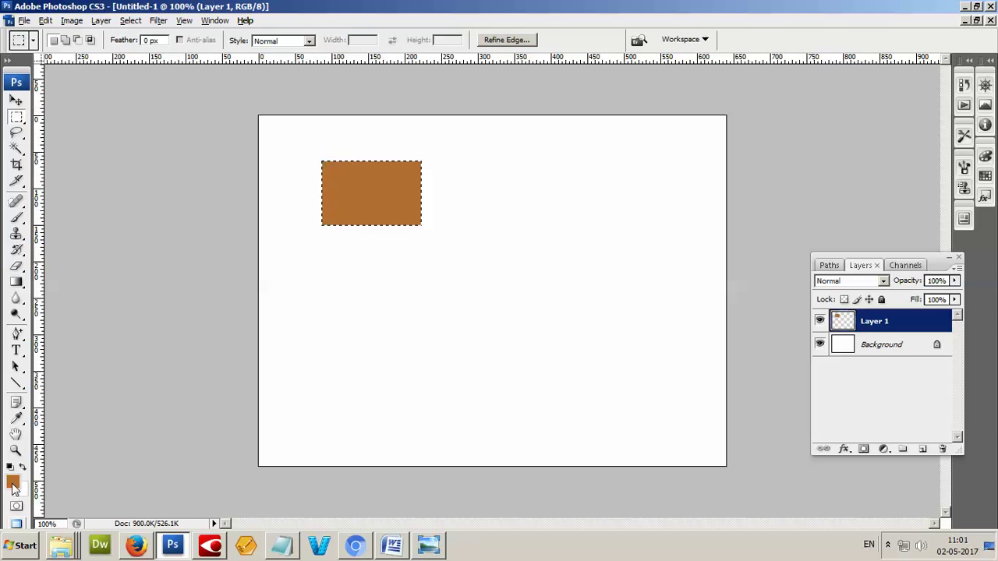
Refill the rectangle with a darker chocolate brown, #986431.
click(13, 481)
click(649, 192)
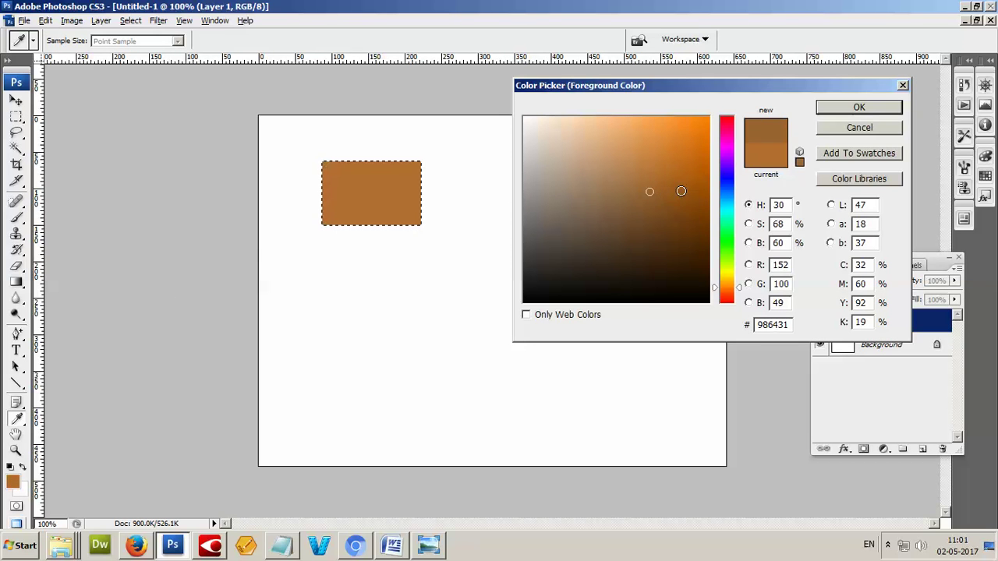
click(835, 112)
key(alt+BackSpace)
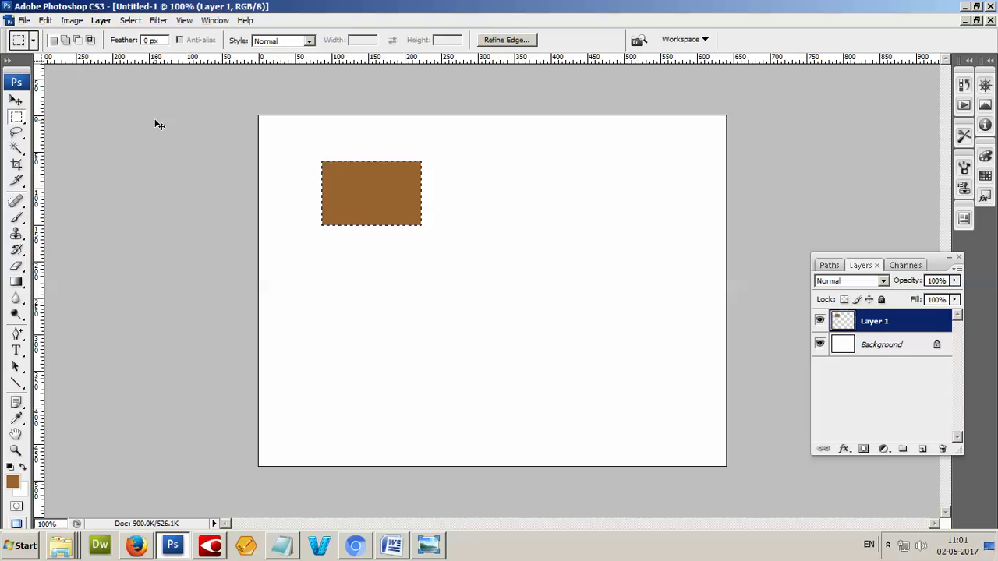
Open Layer 1's Blending Options and position the Layer Style window.
click(845, 450)
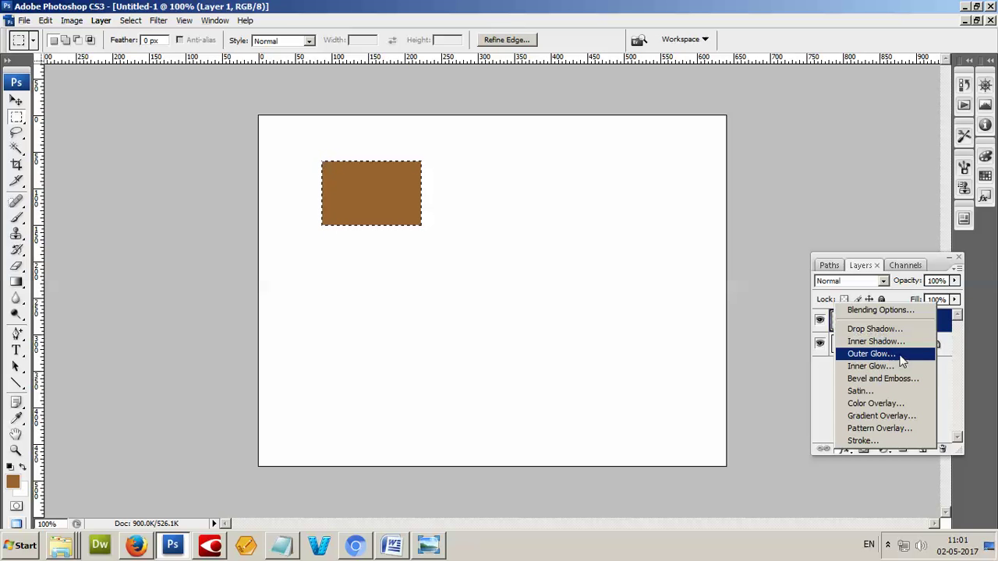
click(902, 311)
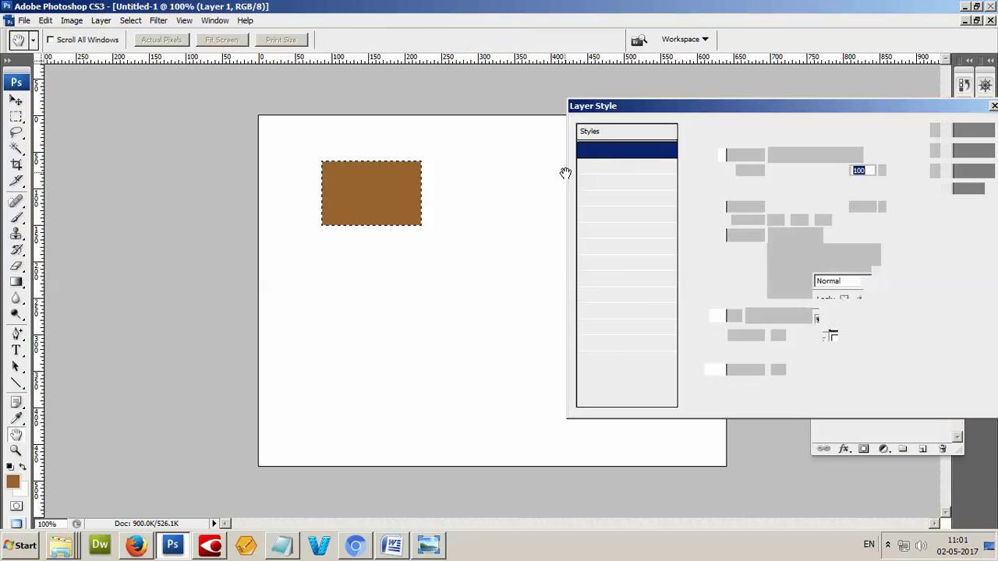
mouse_move(796, 113)
mouse_down()
mouse_move(738, 72)
mouse_move(652, 62)
mouse_up()
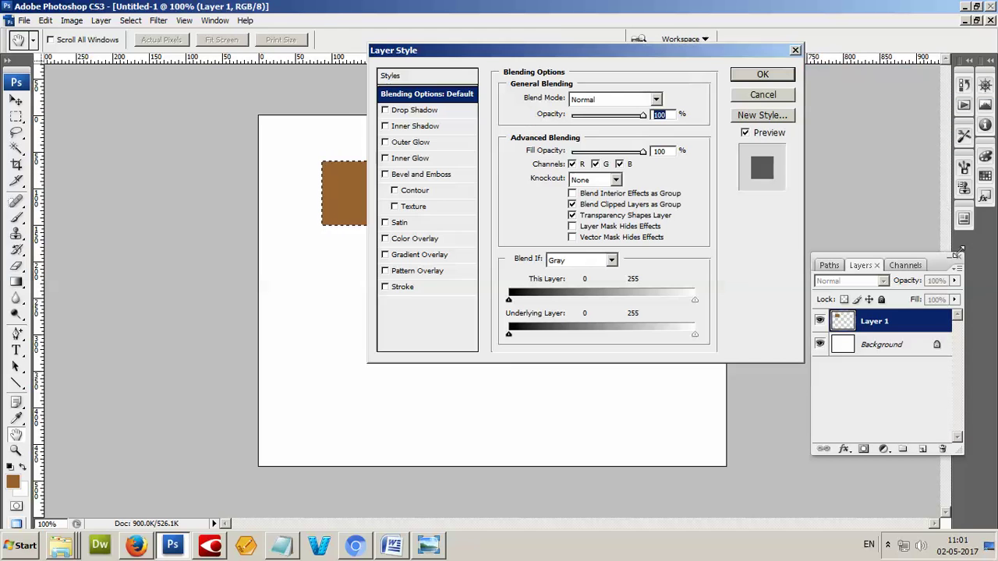
drag(937, 339, 940, 329)
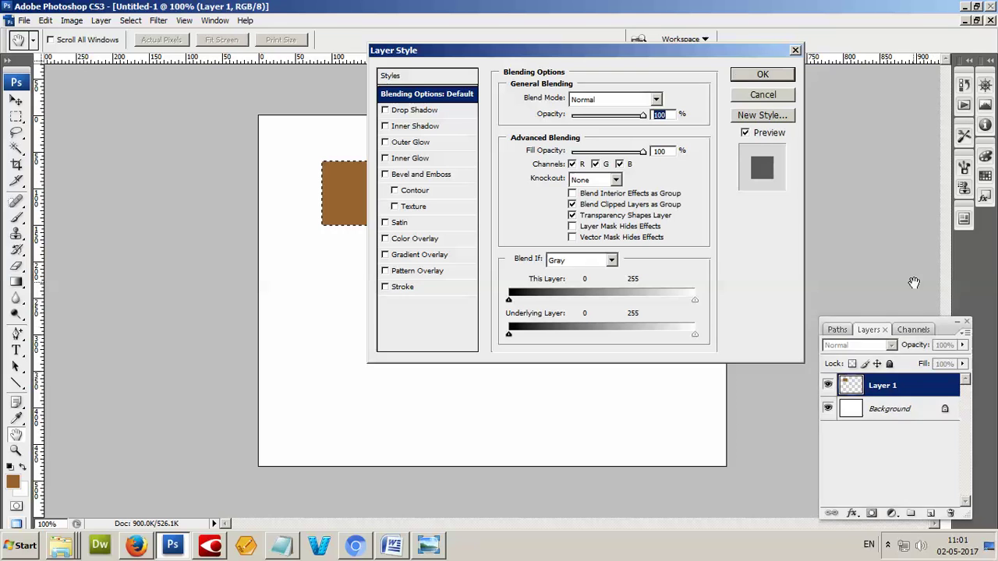
drag(650, 56, 805, 48)
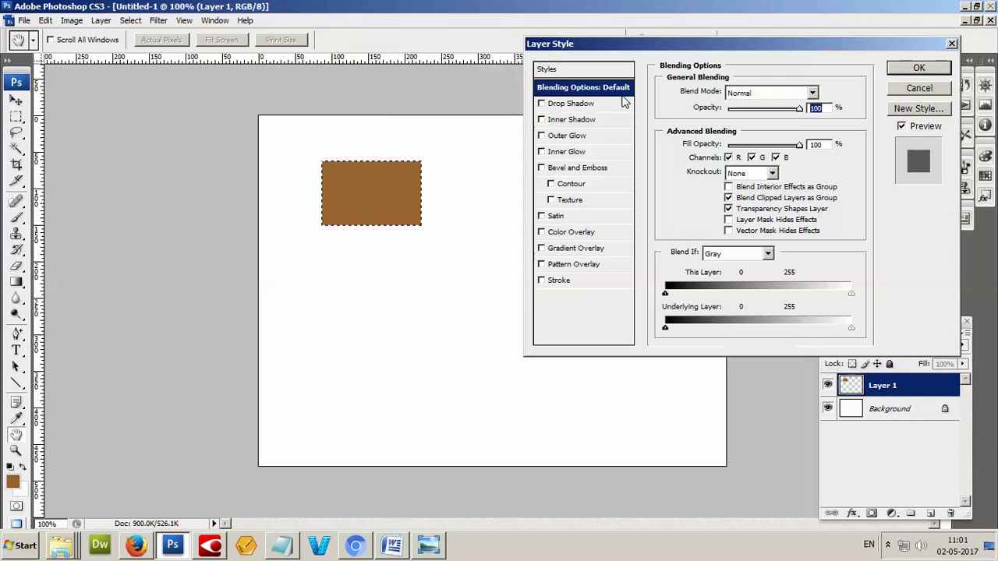
Try Inner Glow at 81% opacity and 23% noise, then disable it and enable Bevel and Emboss.
click(546, 152)
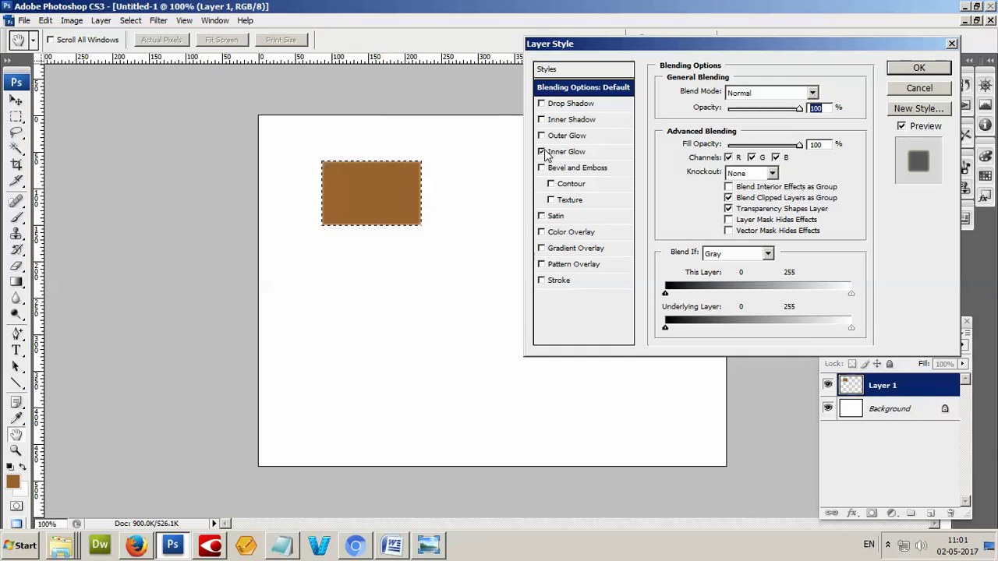
click(562, 154)
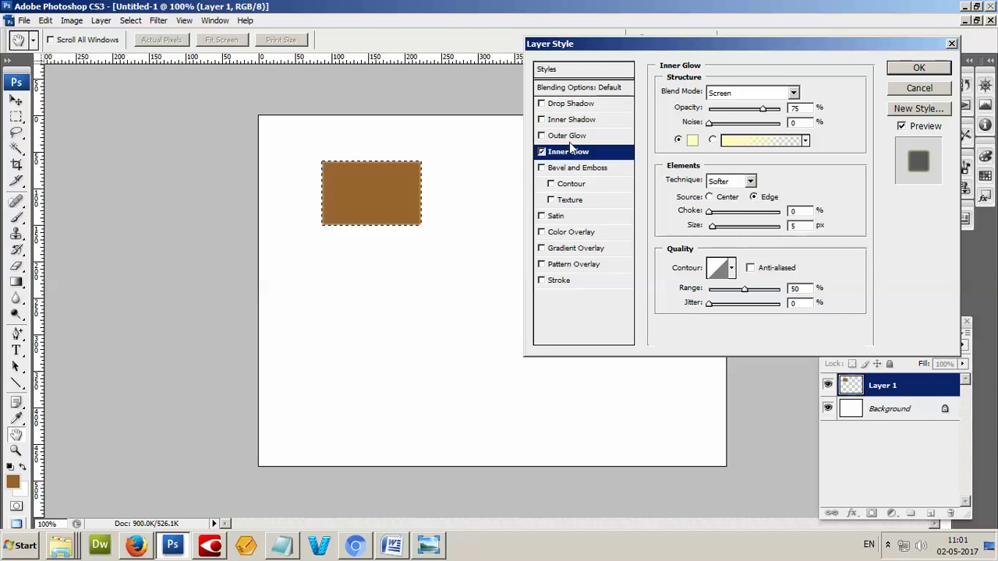
drag(709, 123, 725, 123)
drag(766, 109, 767, 108)
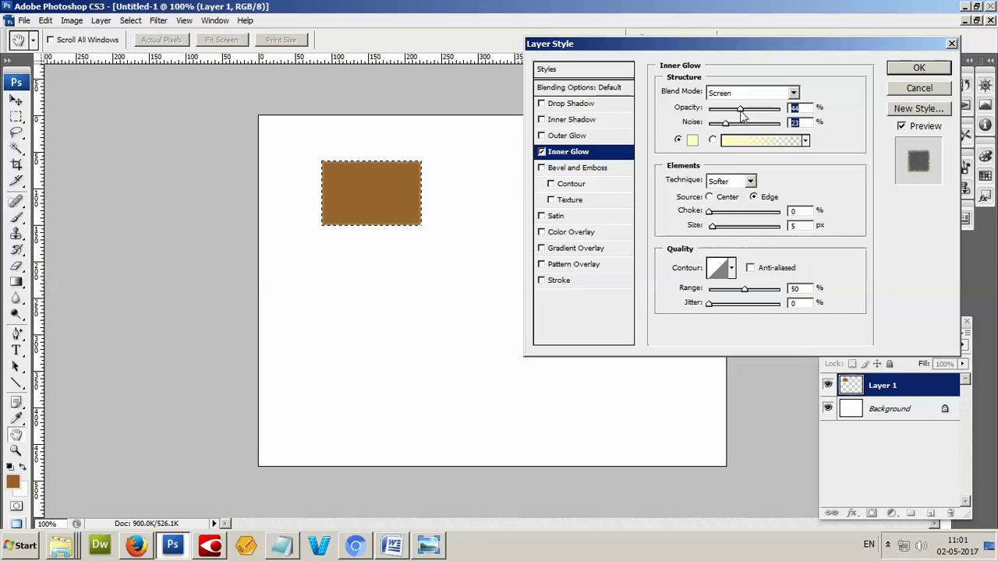
click(542, 151)
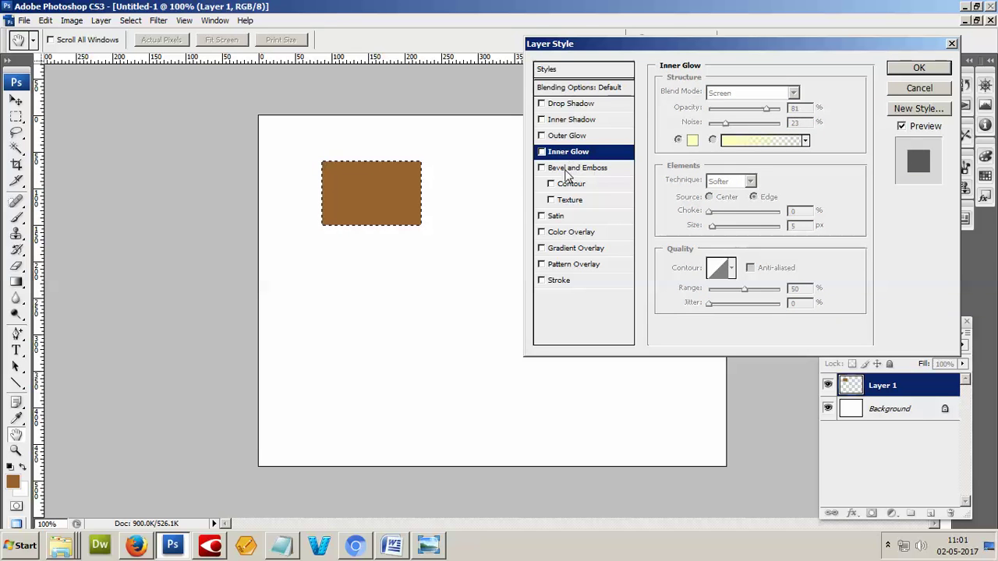
click(567, 169)
Apply an Inner Bevel with increased depth and 18 px size to the brown block.
click(558, 173)
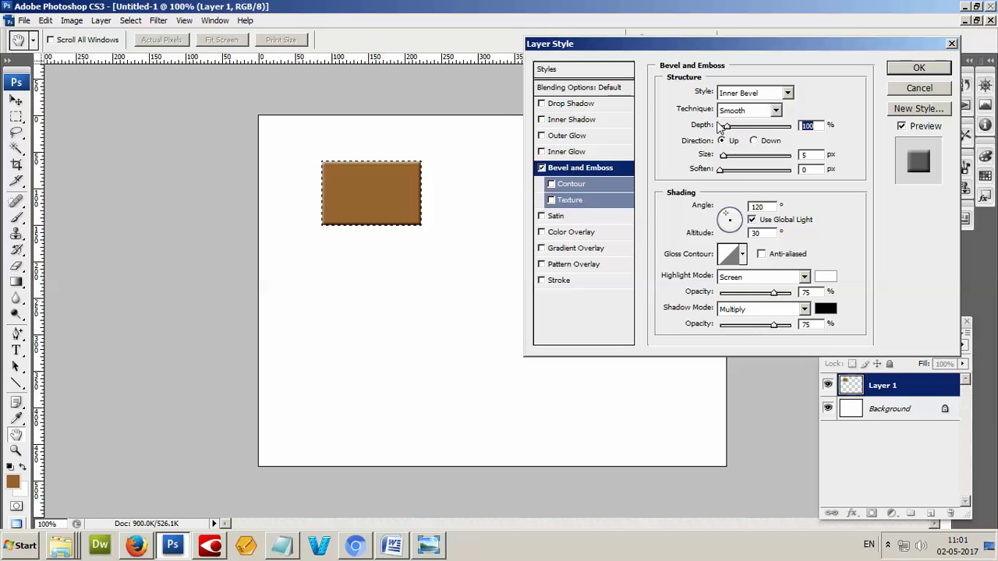
drag(726, 127, 732, 136)
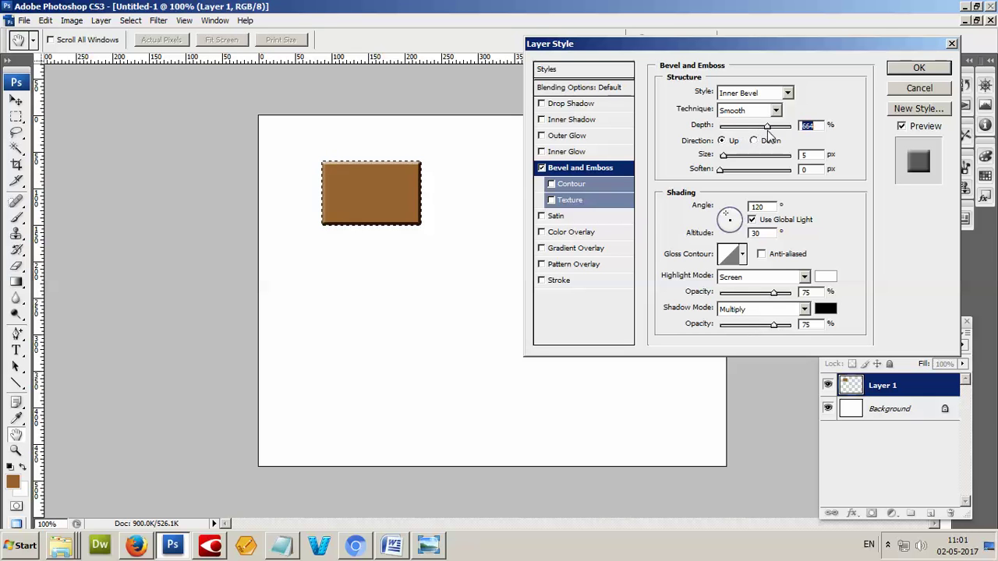
mouse_move(724, 155)
mouse_down()
mouse_move(751, 174)
mouse_move(724, 170)
mouse_move(749, 127)
mouse_up()
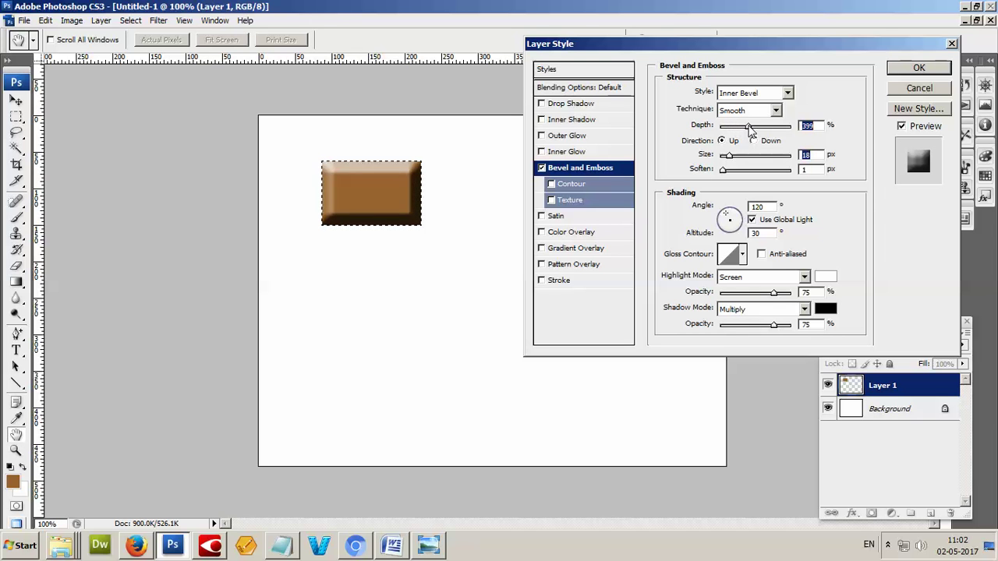
click(913, 70)
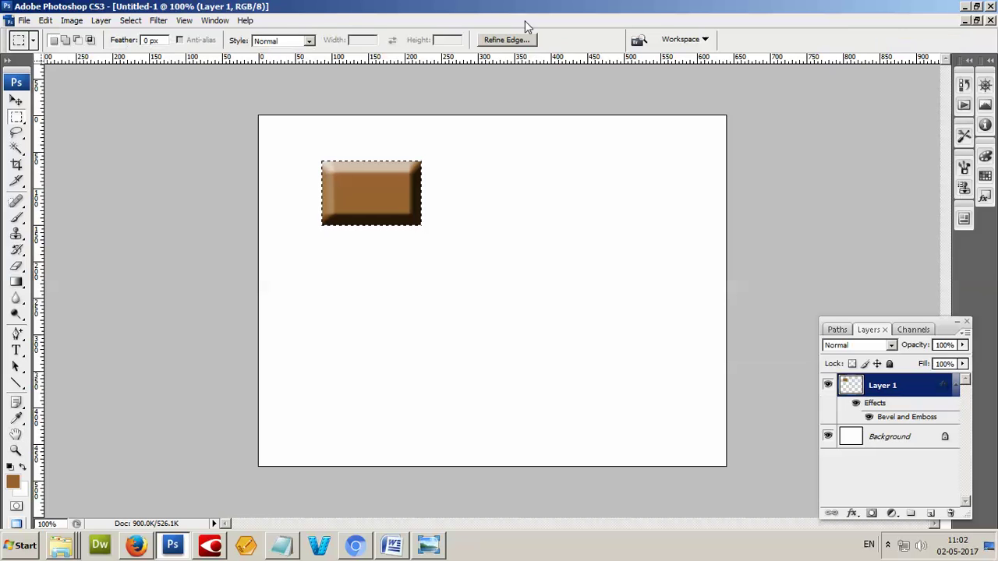
Deselect the block, duplicate its layer with Ctrl+J and drag the copy right.
click(403, 196)
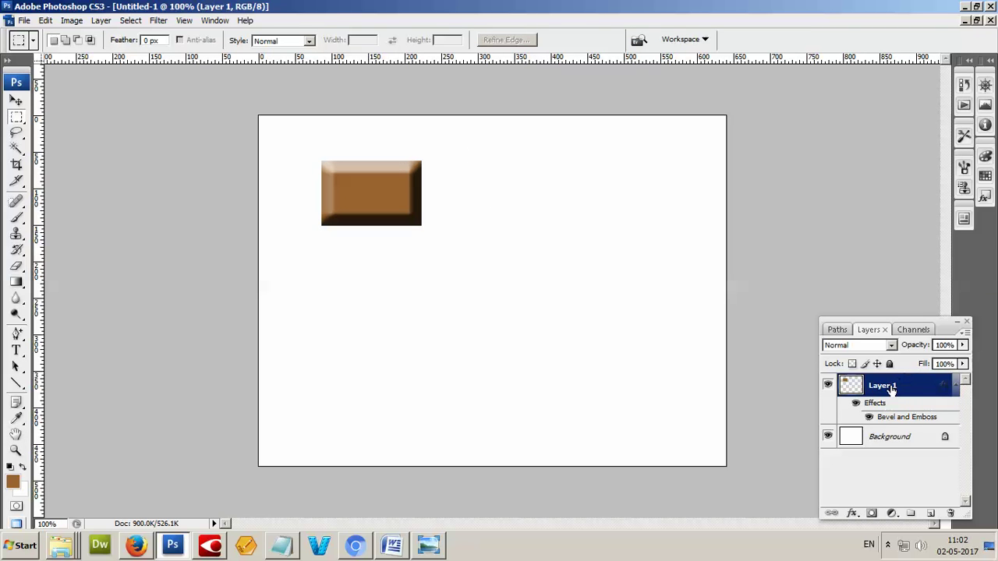
click(15, 101)
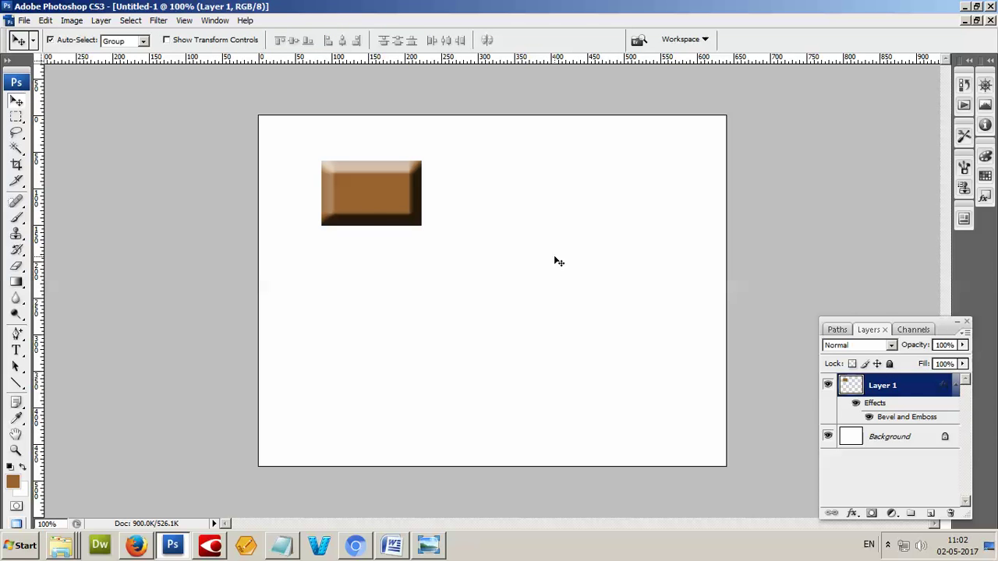
key(ctrl+j)
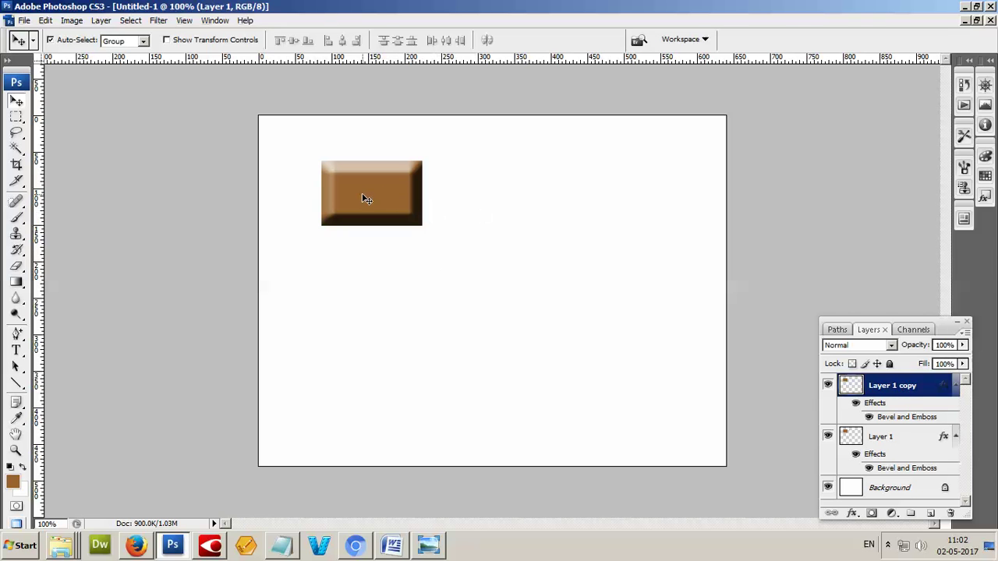
drag(372, 193, 476, 191)
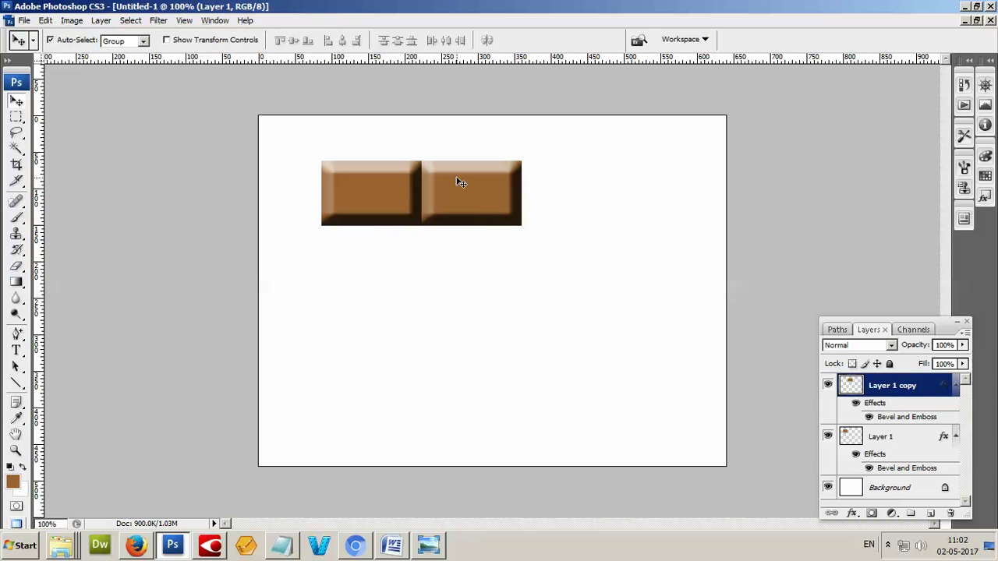
Undo the move and duplication, then bring the Notepad notes forward.
key(ctrl+z)
key(ctrl+alt+z)
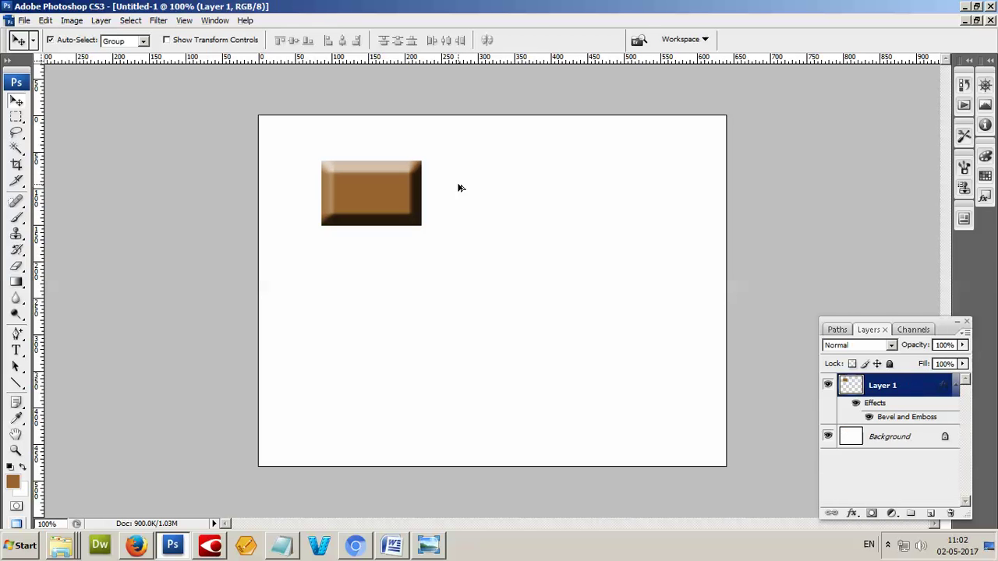
click(282, 545)
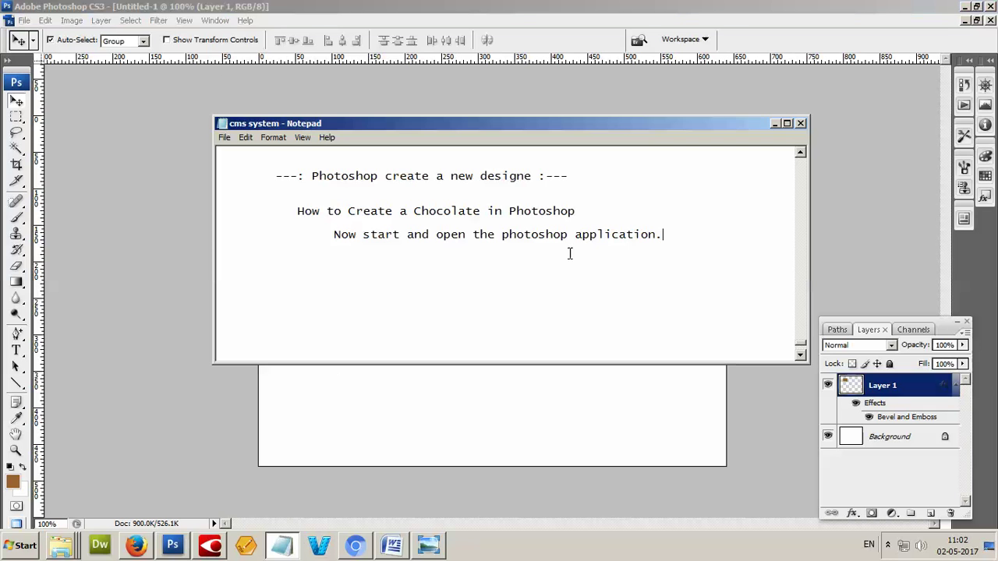
Start an indented new line reading 'Alt+Right key' with corrected capitals.
key(Return)
text(all+ri)
text(ght)
click(276, 247)
key(Return)
key(Tab)
text(ey)
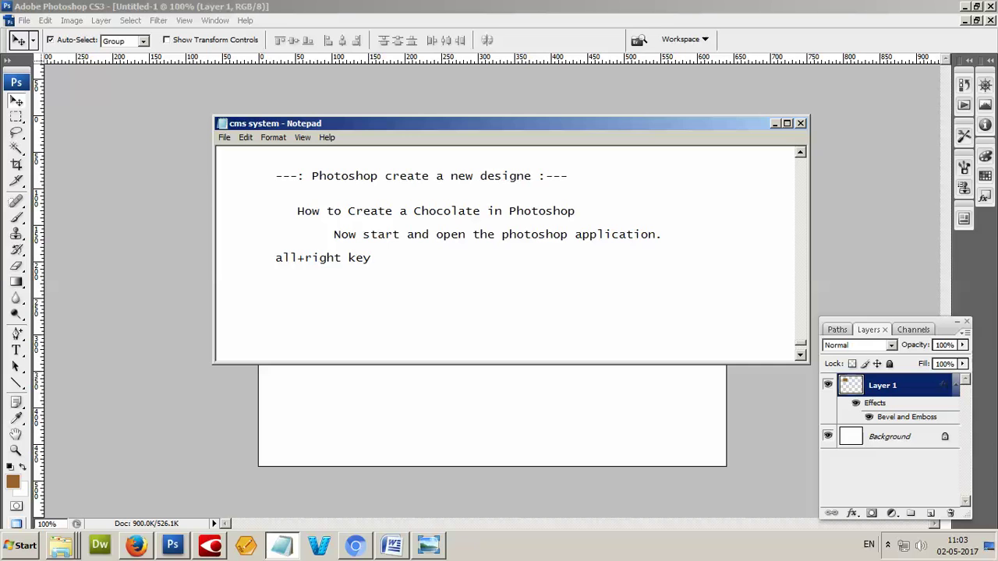
key(BackSpace)
text(R)
key(BackSpace)
text(A)
key(BackSpace)
text(t)
Finish the line as 'Alt+Right key click' and switch back to Photoshop.
text(pass)
key(BackSpace)
key(BackSpace)
key(BackSpace)
key(BackSpace)
text(ck)
key(BackSpace)
key(BackSpace)
text(lick)
key(alt+Tab)
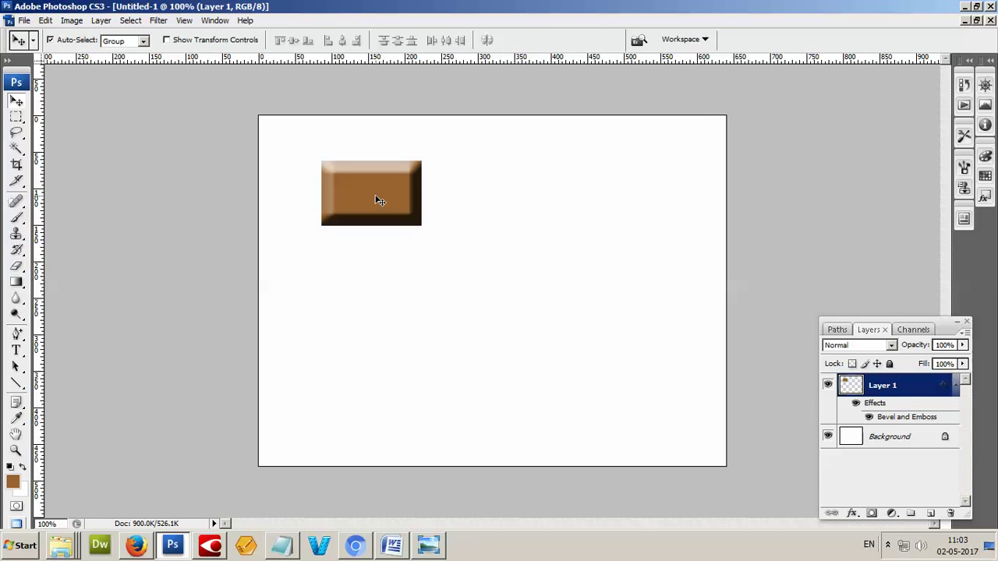
Duplicate the chocolate layer with Alt+Right and note '-- copy' in Notepad.
key(alt+Right)
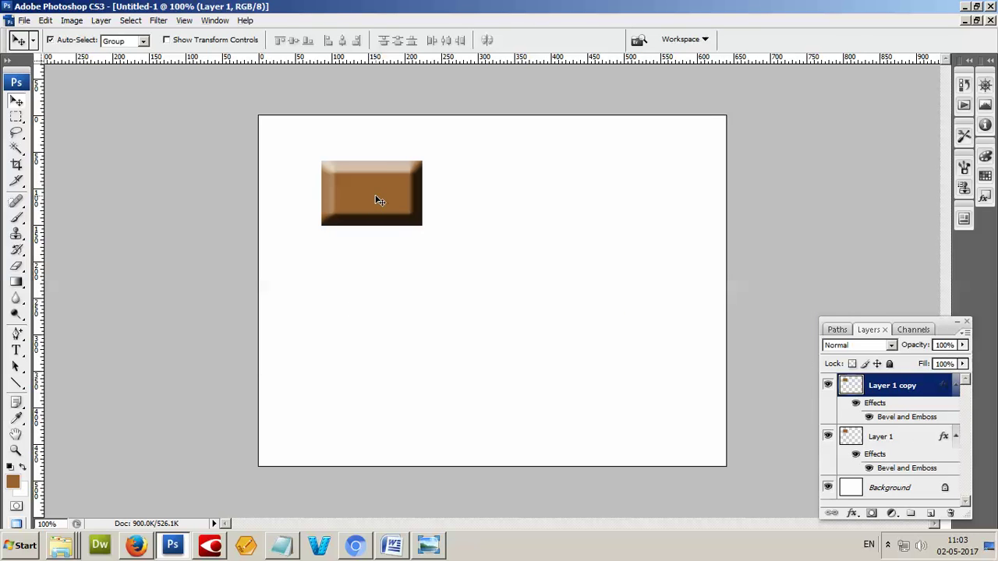
key(alt+Tab)
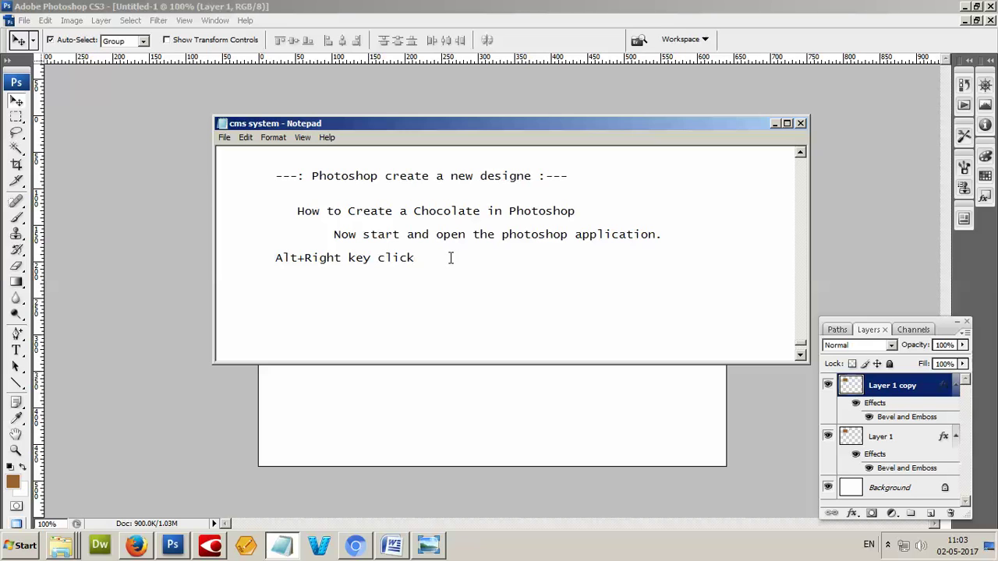
text(-- copy)
key(alt+Tab)
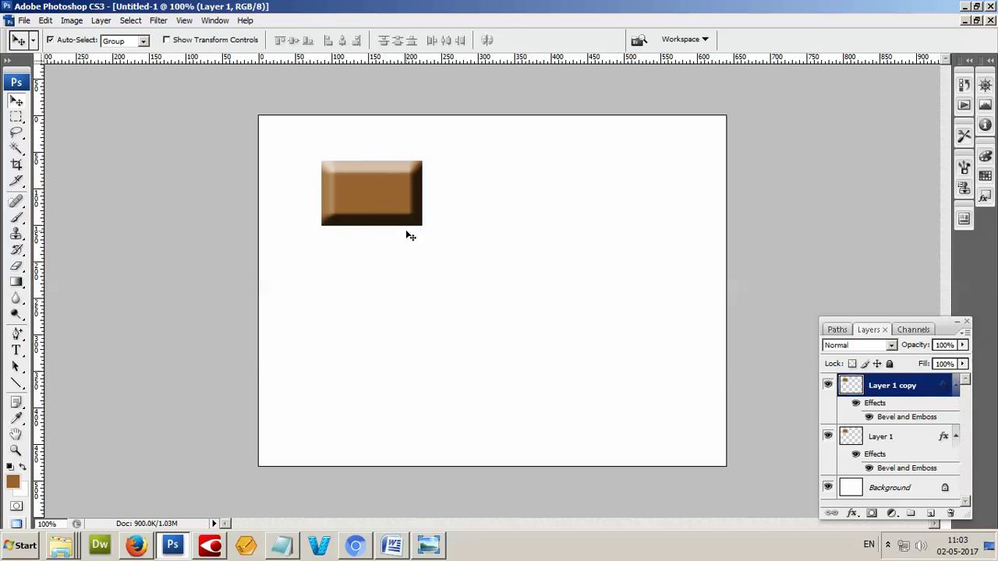
key(alt+Tab)
key(alt+Tab)
Move Layer 1 copy flush to the right of the original and reselect Layer 1.
drag(370, 206, 480, 205)
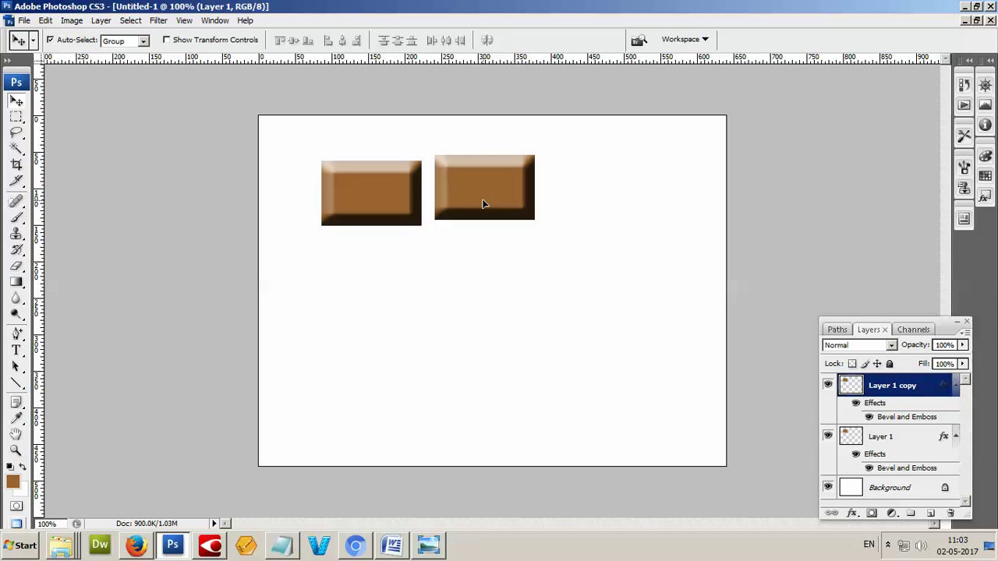
key(Left)
key(Left)
key(Left)
key(Left)
key(Left)
key(Left)
key(Left)
key(Left)
key(Left)
key(Left)
key(Left)
key(Left)
key(Left)
key(alt+bracketleft)
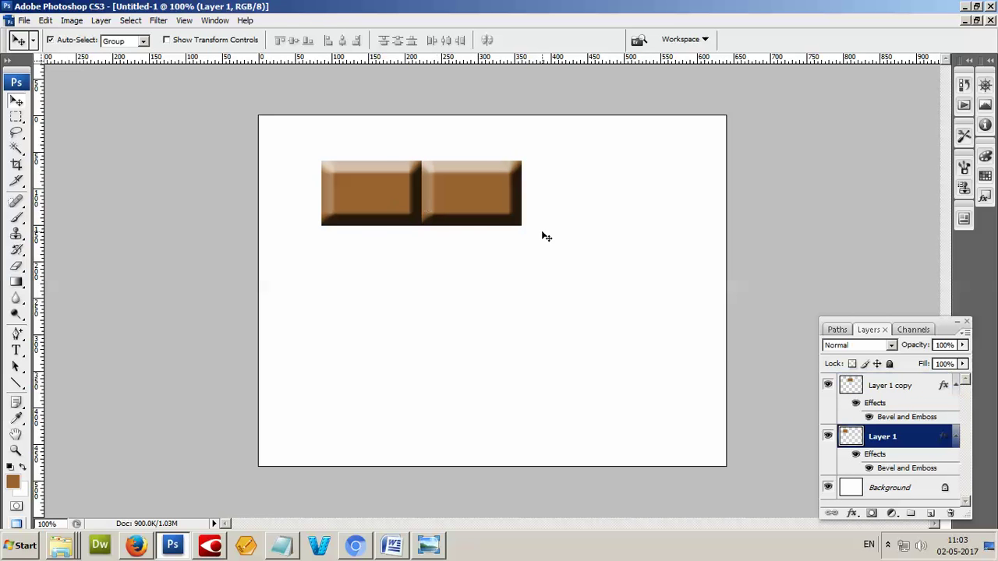
key(alt+Tab)
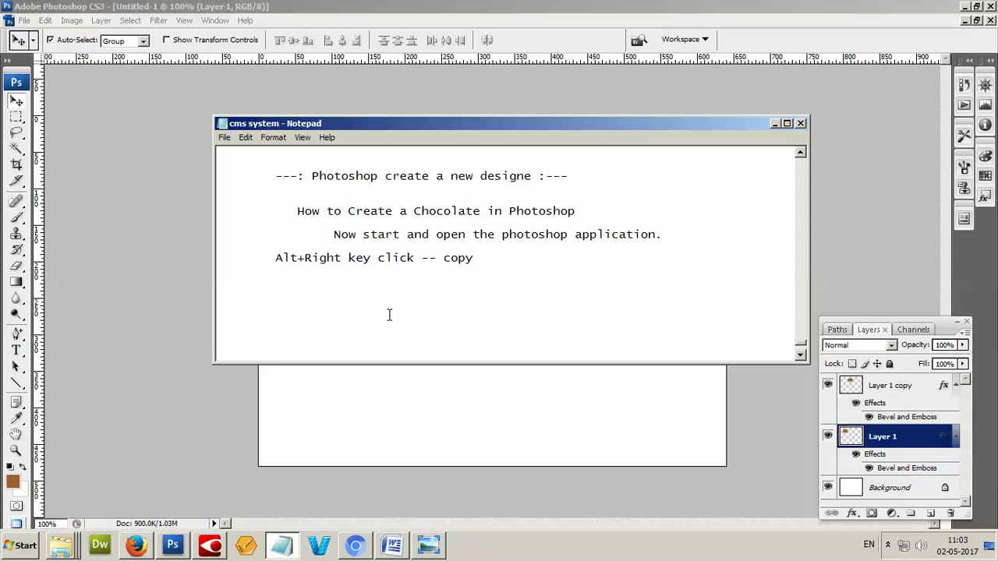
Add the note 'next two layer click and Alt+Right key click -- co', fixing typos, then return to Photoshop.
text(ne)
text(xt)
text(wo )
text(l)
text(ear)
key(BackSpace)
key(BackSpace)
key(BackSpace)
text(ay)
text(er)
text( lli)
key(BackSpace)
text(li)
key(BackSpace)
key(BackSpace)
key(BackSpace)
text(clike)
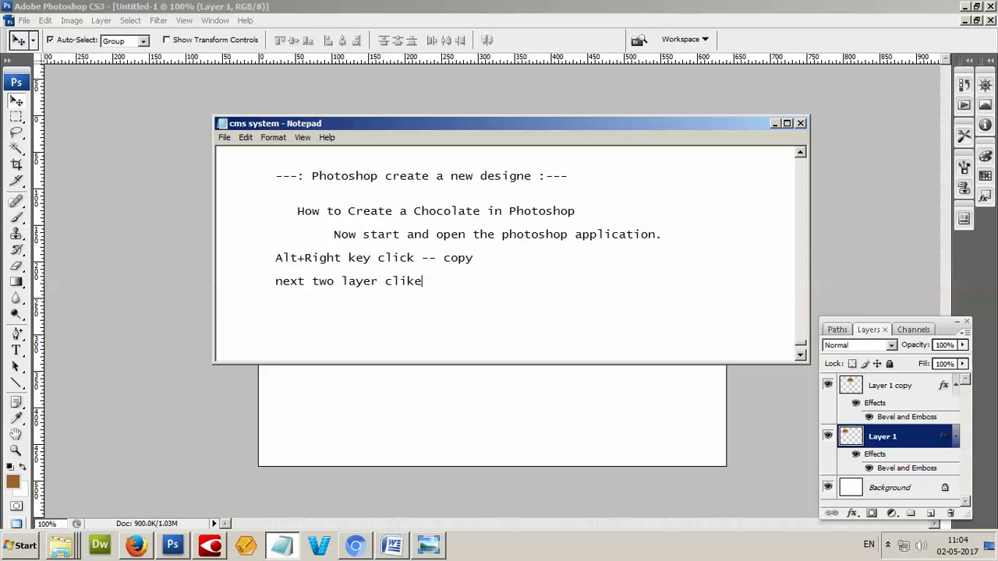
key(BackSpace)
text(ck and)
text(alt)
key(BackSpace)
key(BackSpace)
key(BackSpace)
text(t+R)
text(ight )
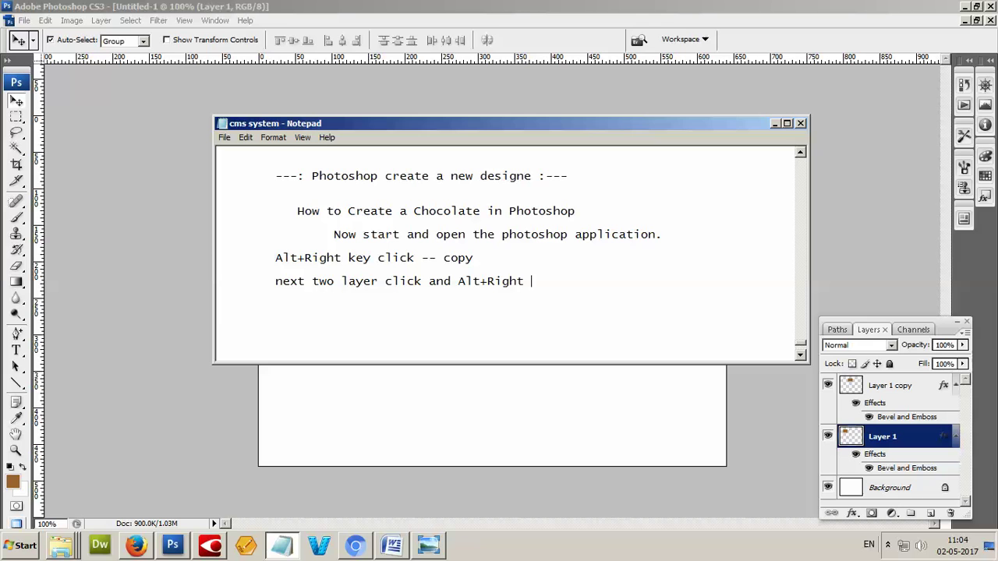
text(key c)
text(lick -- )
text(copy)
key(alt+Tab)
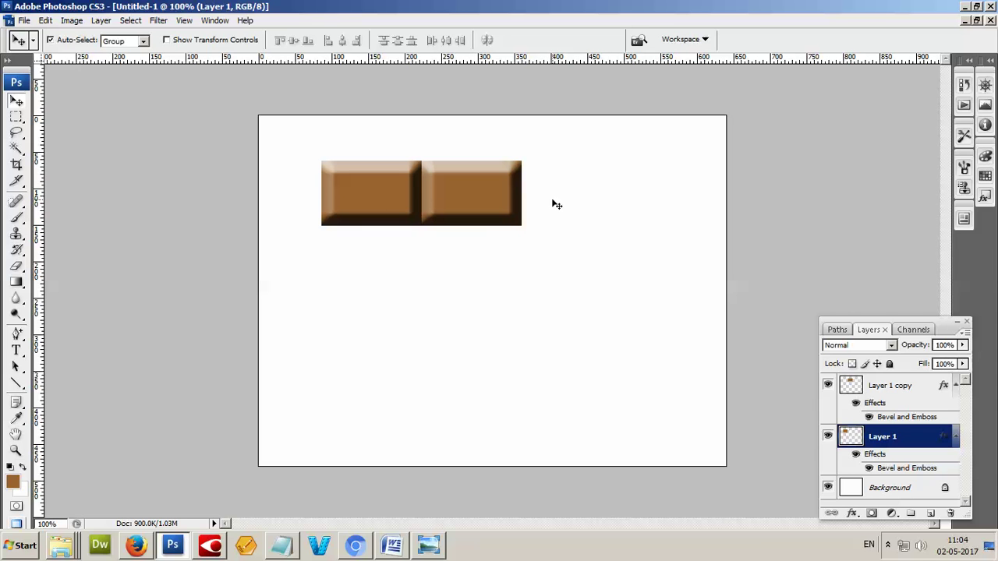
Duplicate both chocolate piece layers with Alt+Right and arrange the copies into a 2x2 block.
shift+click(905, 392)
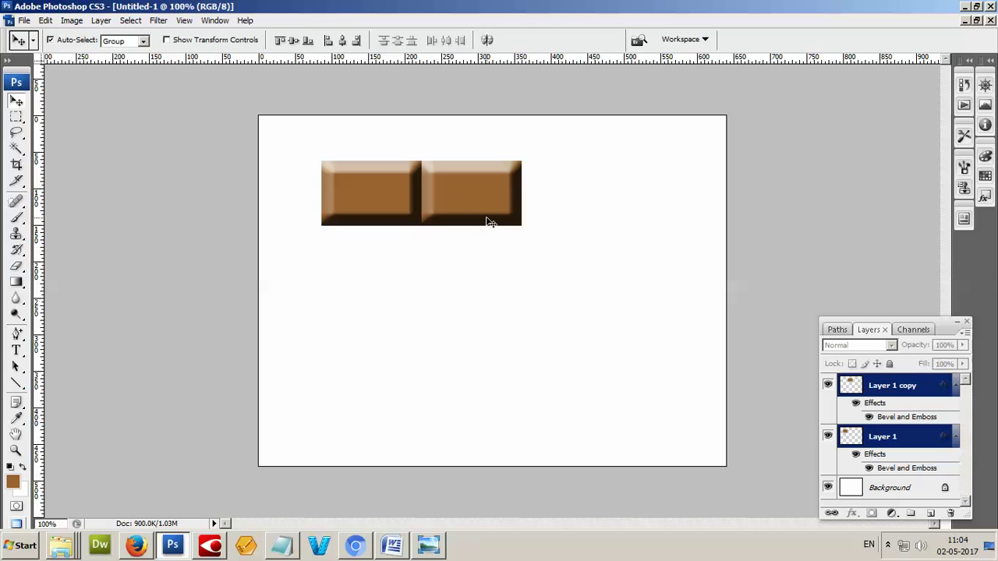
key(alt+Right)
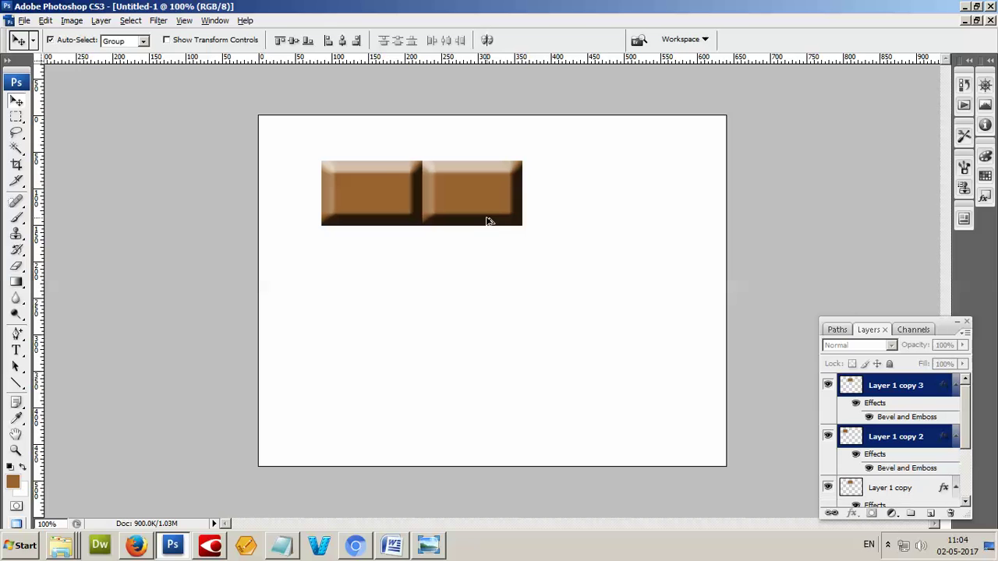
mouse_move(492, 207)
mouse_down()
mouse_move(692, 197)
mouse_move(683, 199)
mouse_up()
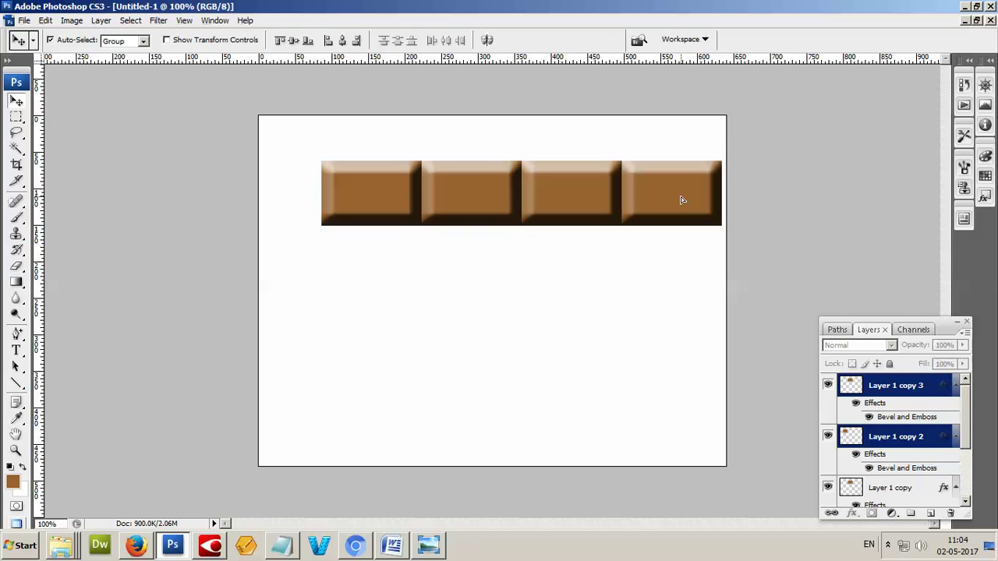
drag(680, 201, 491, 276)
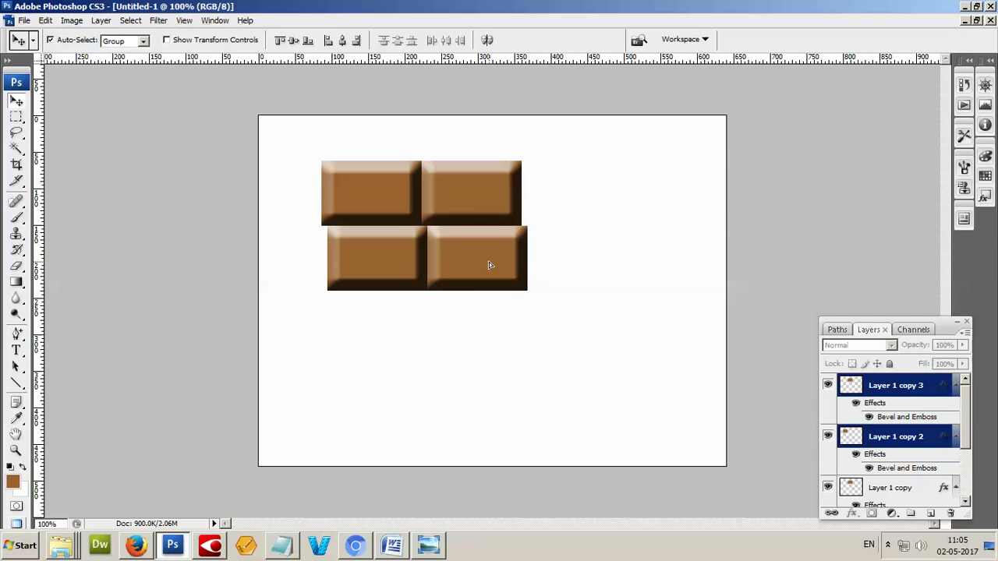
key(Up)
key(Up)
key(Up)
key(Up)
key(Up)
key(Up)
key(Up)
key(Up)
key(Up)
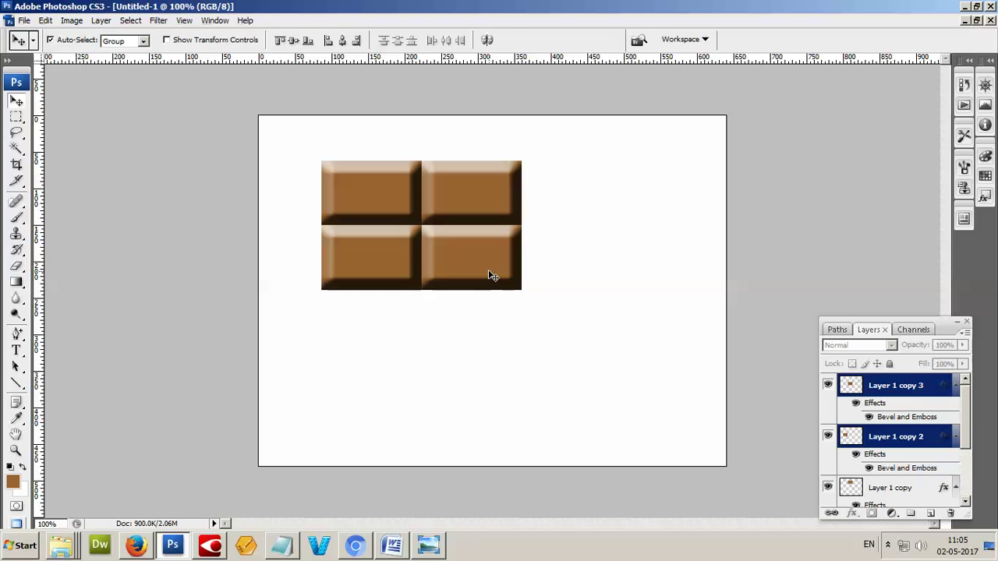
Duplicate all four pieces and move the copies down to form rows three and four.
click(367, 174)
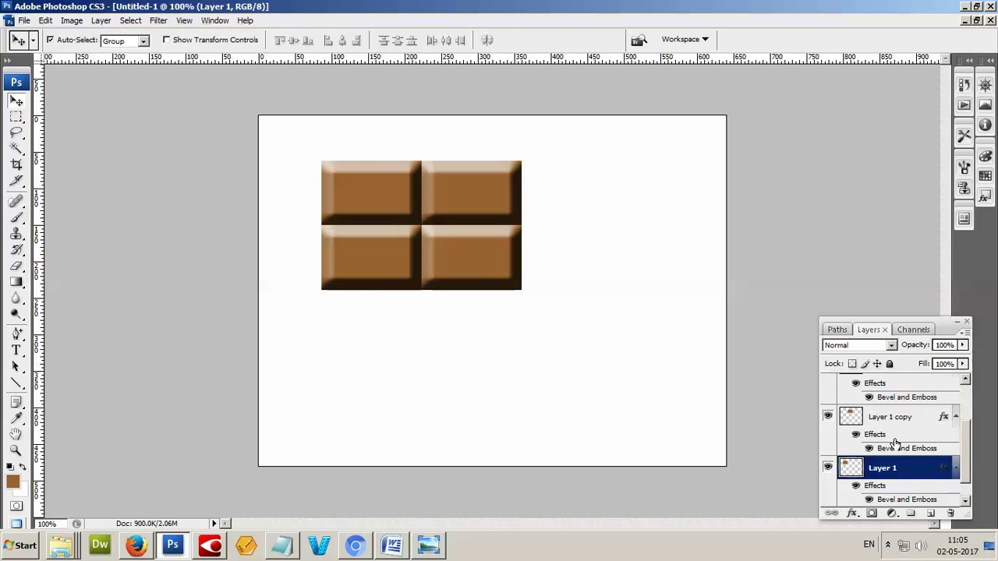
scroll(894, 443, up, 3)
click(881, 389)
scroll(889, 397, down, 3)
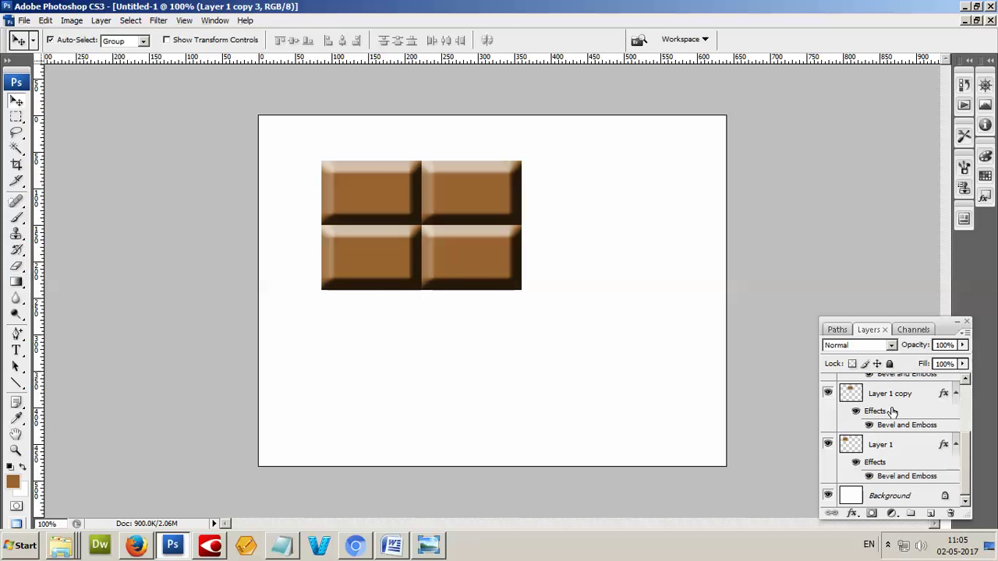
shift+click(895, 449)
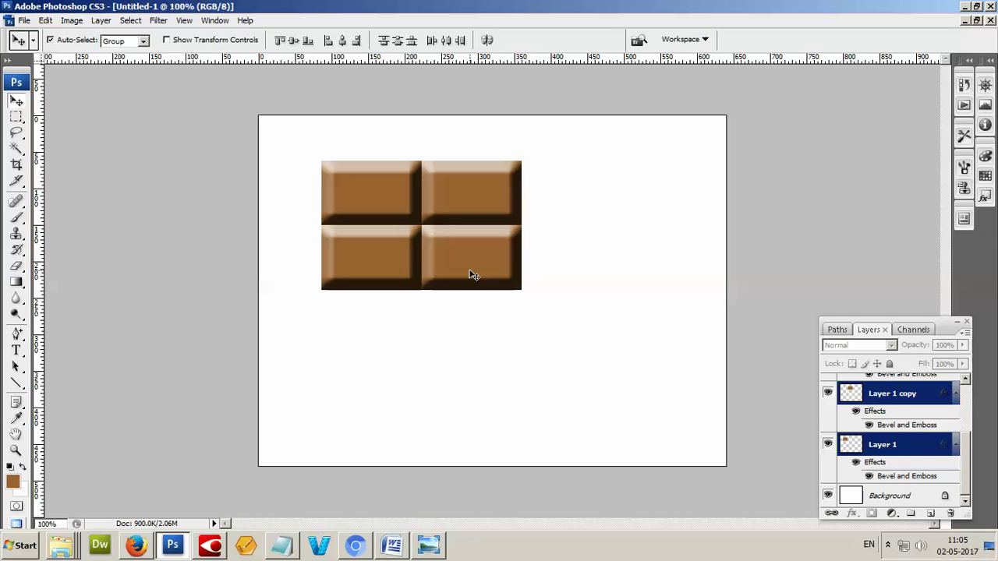
key(alt+Right)
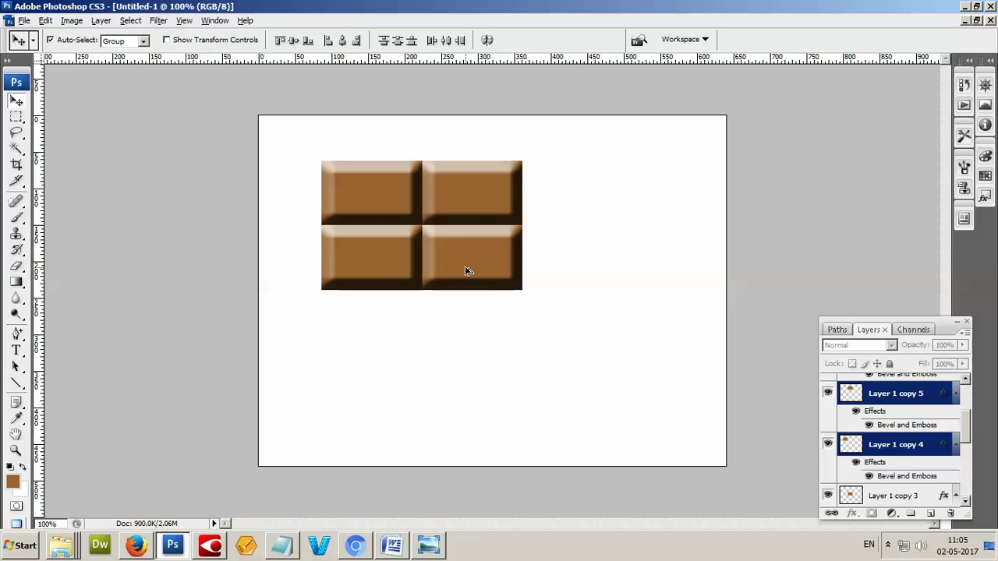
drag(467, 260, 470, 389)
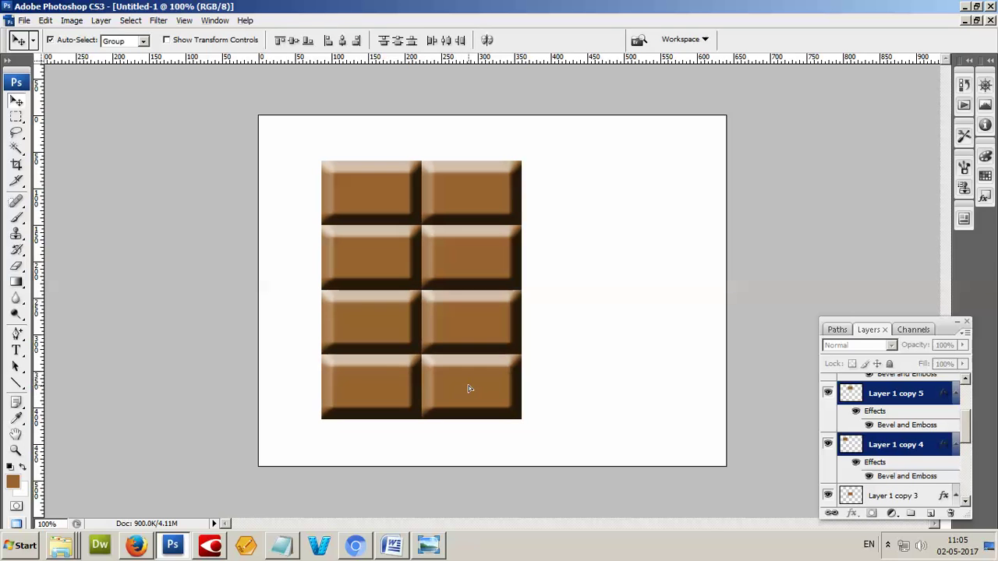
click(577, 278)
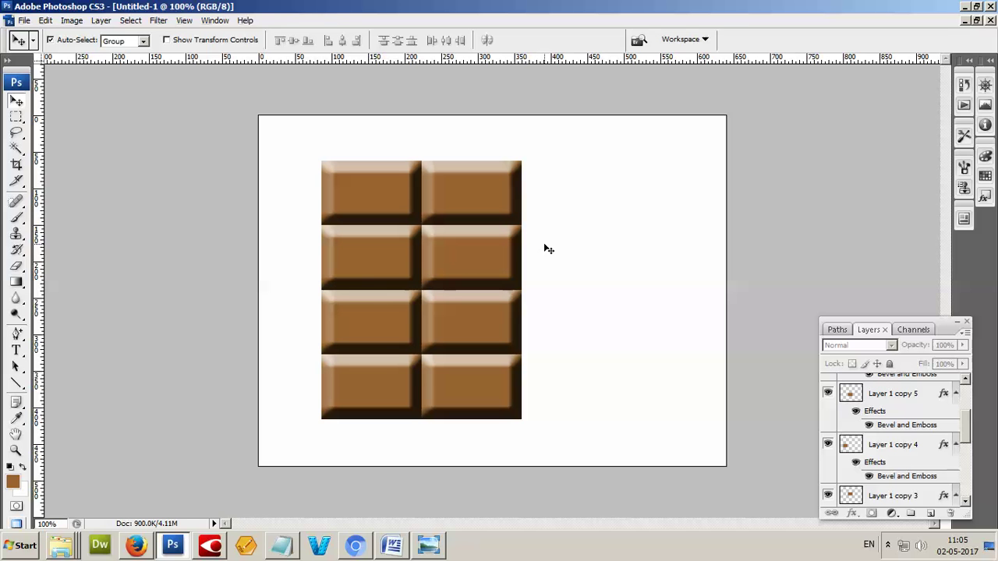
click(24, 20)
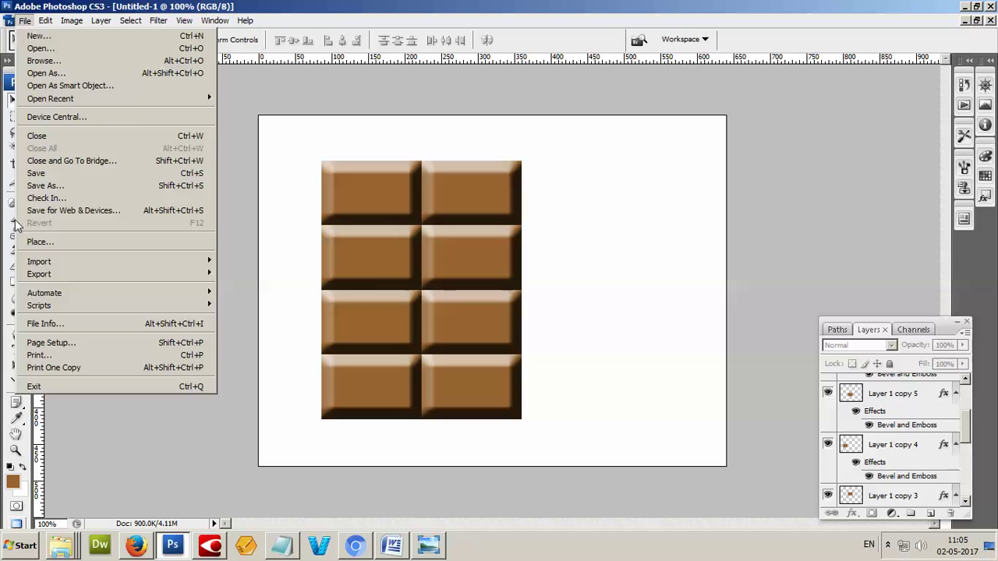
Start saving the image as 'chocolate' on Local Disk (E:) in Photoshop format.
click(54, 174)
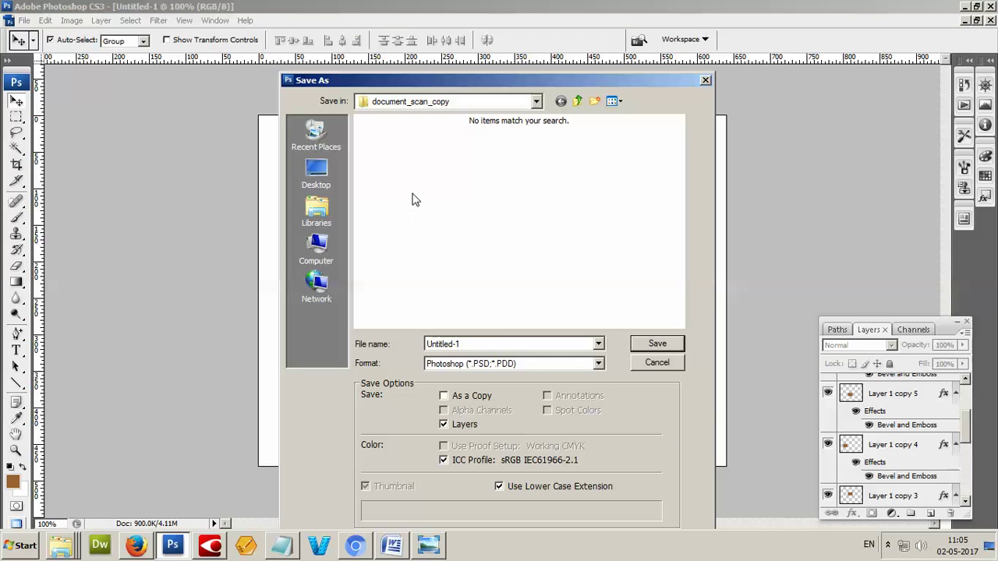
click(335, 212)
click(317, 173)
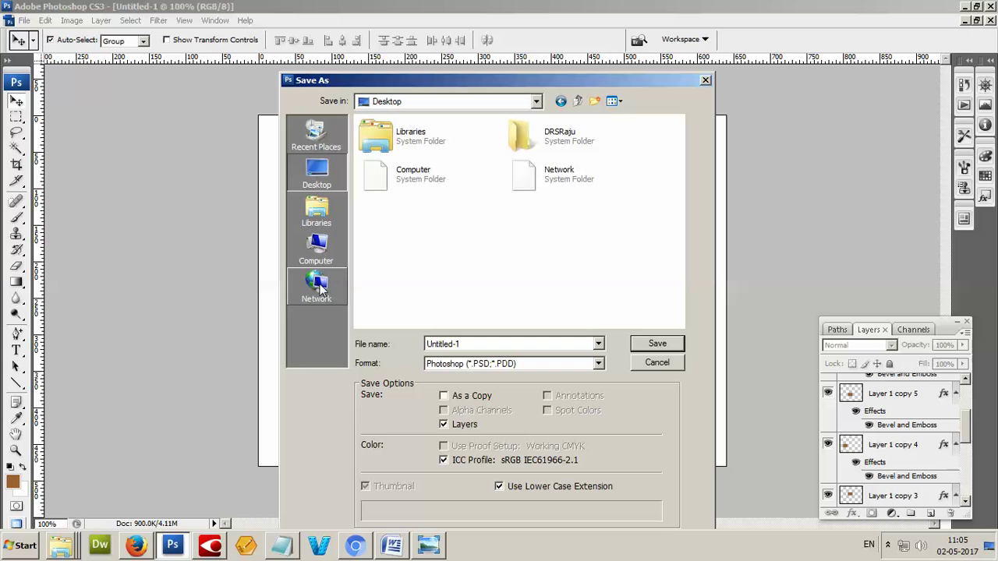
click(325, 261)
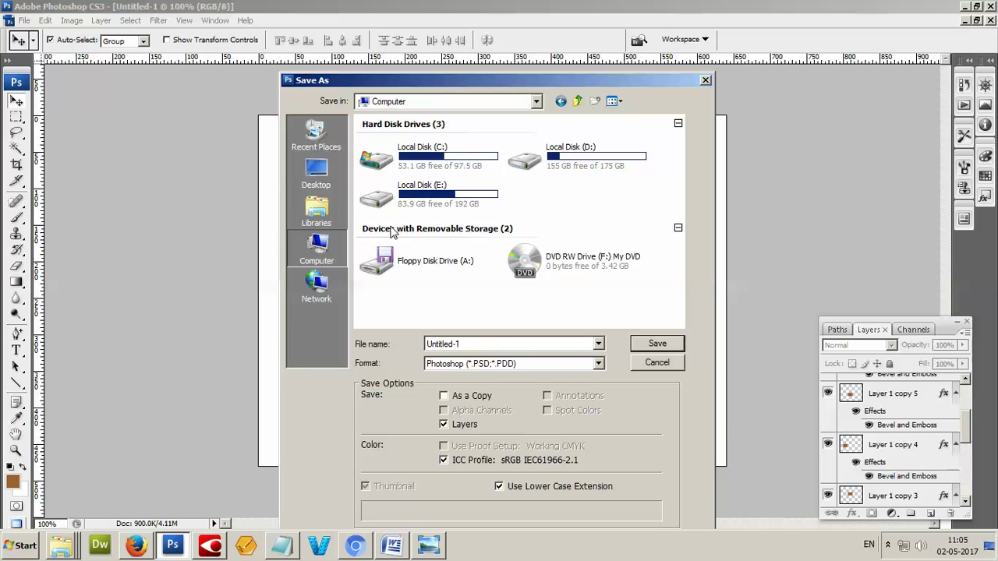
double_click(435, 199)
double_click(480, 343)
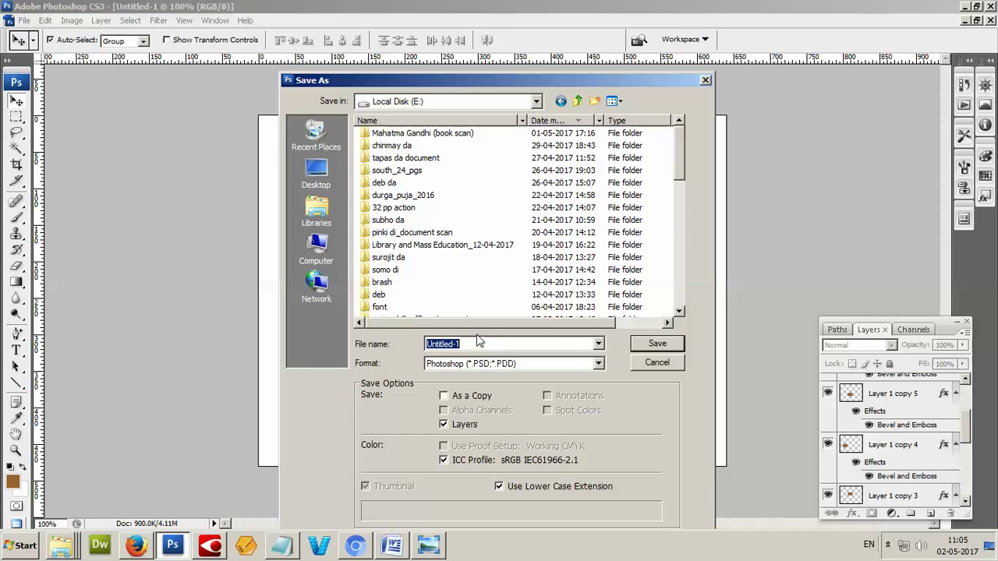
text(ch)
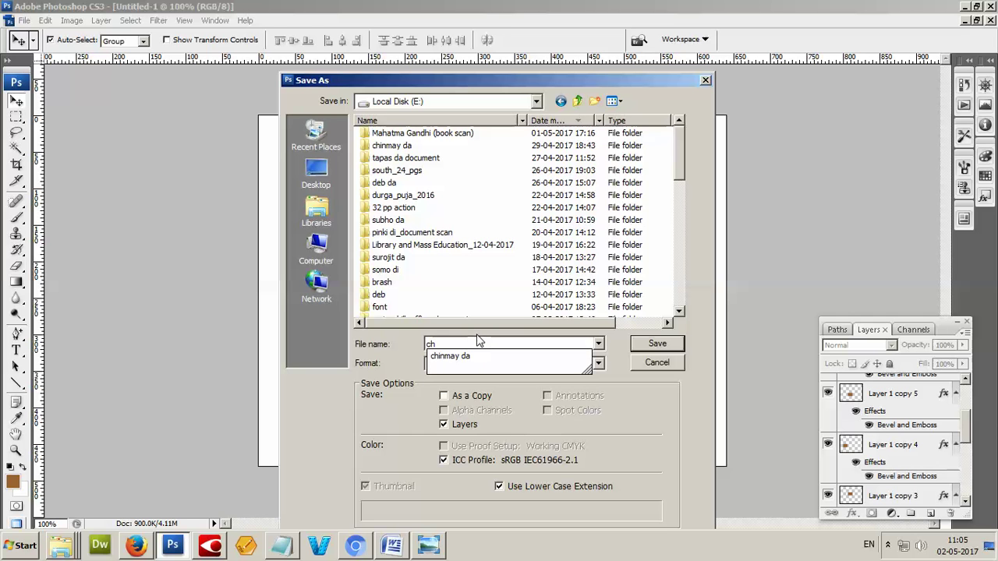
text(ocolate)
key(Return)
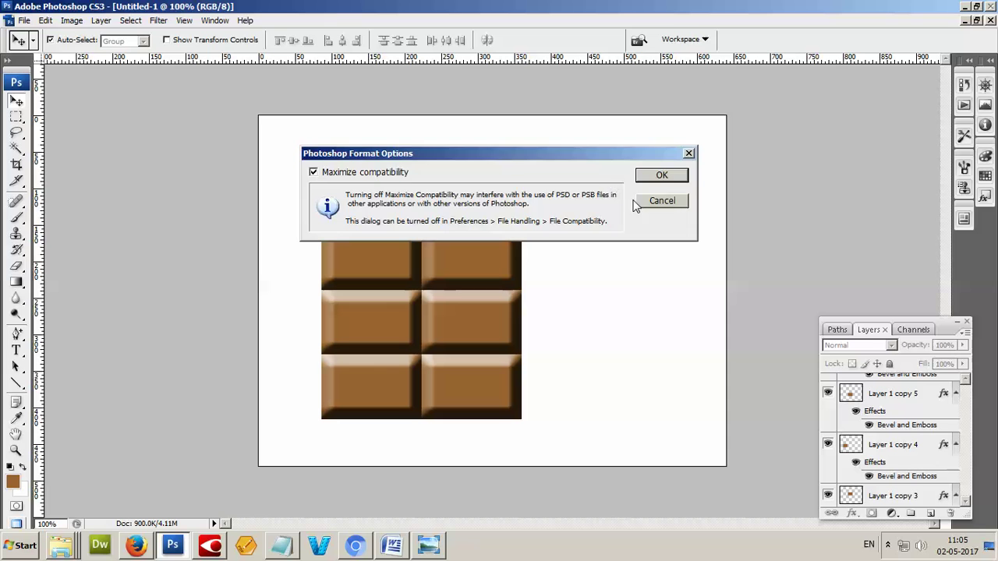
Dismiss the Photoshop format options and reopen Save As with the format set to JPEG.
click(25, 20)
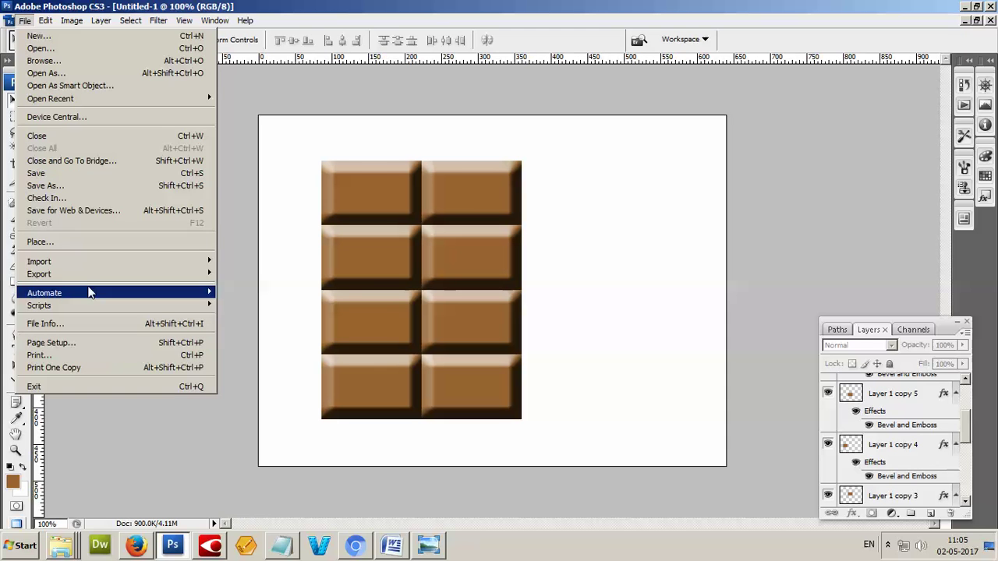
click(59, 186)
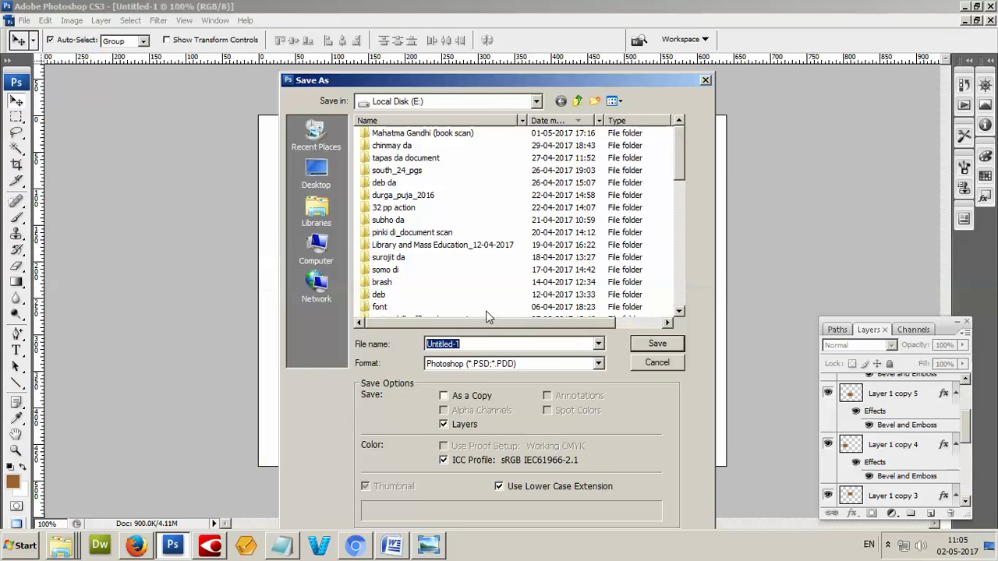
click(477, 366)
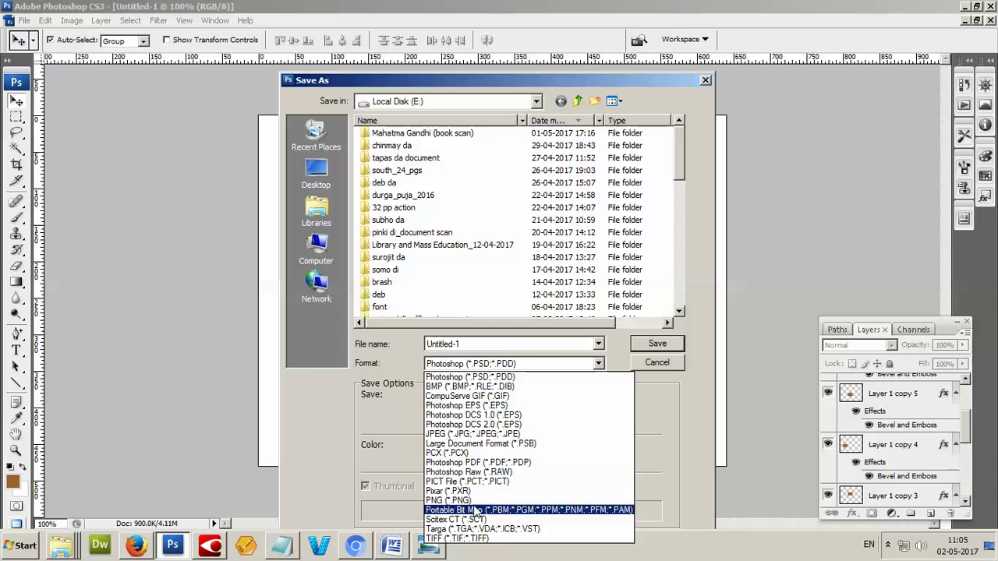
click(468, 431)
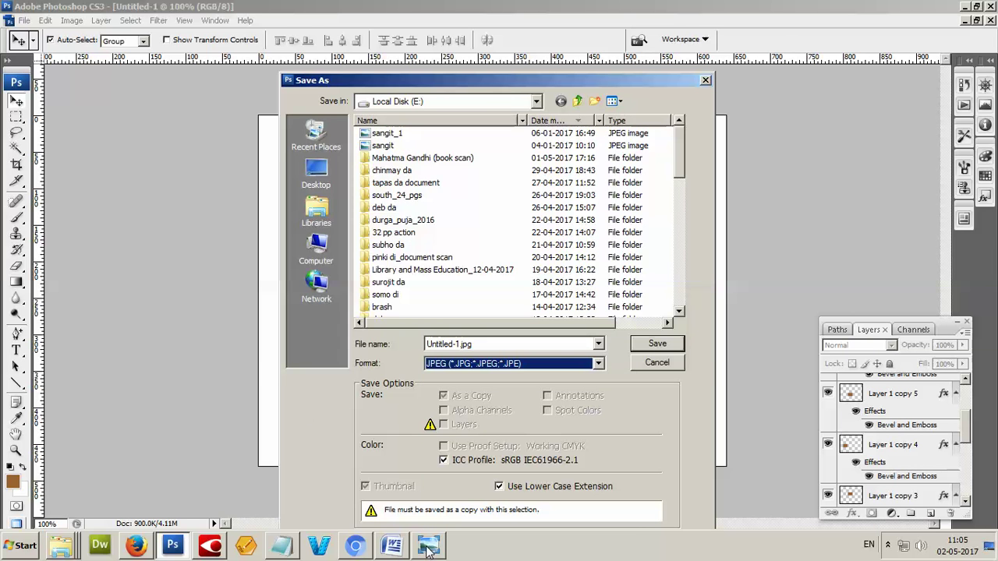
click(275, 549)
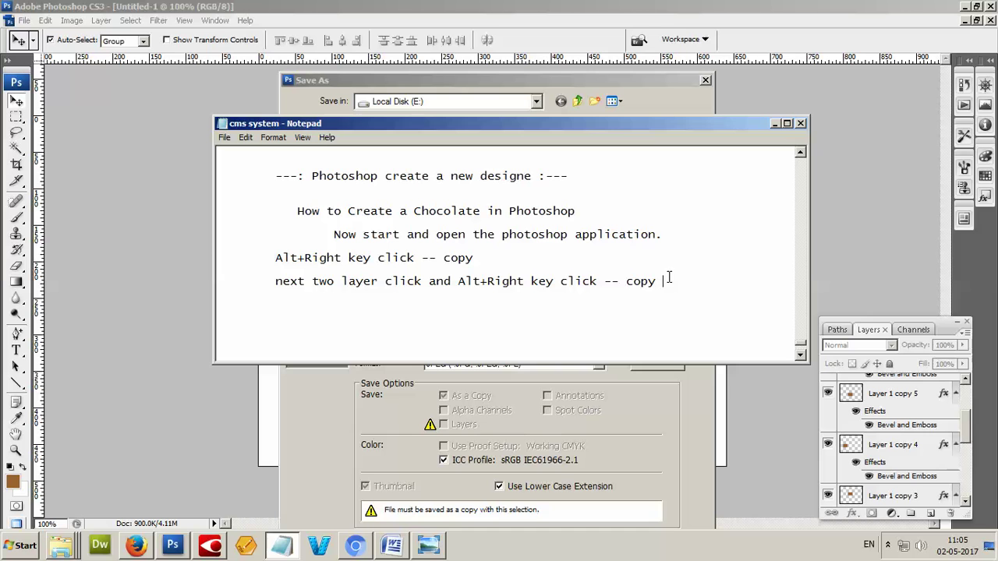
Add the note line 'next save option and any drive save this jpg file', then return to Photoshop.
key(Return)
key(Tab)
text(next )
text(ju)
key(BackSpace)
key(BackSpace)
text(se)
text(ve)
key(BackSpace)
key(BackSpace)
key(BackSpace)
text(ave option and)
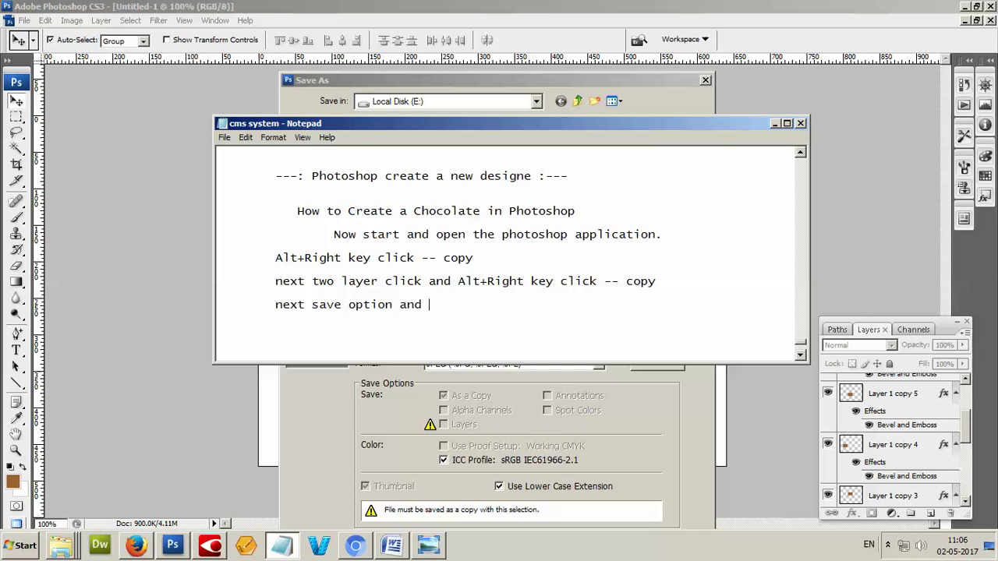
text( any drive save this jpg file)
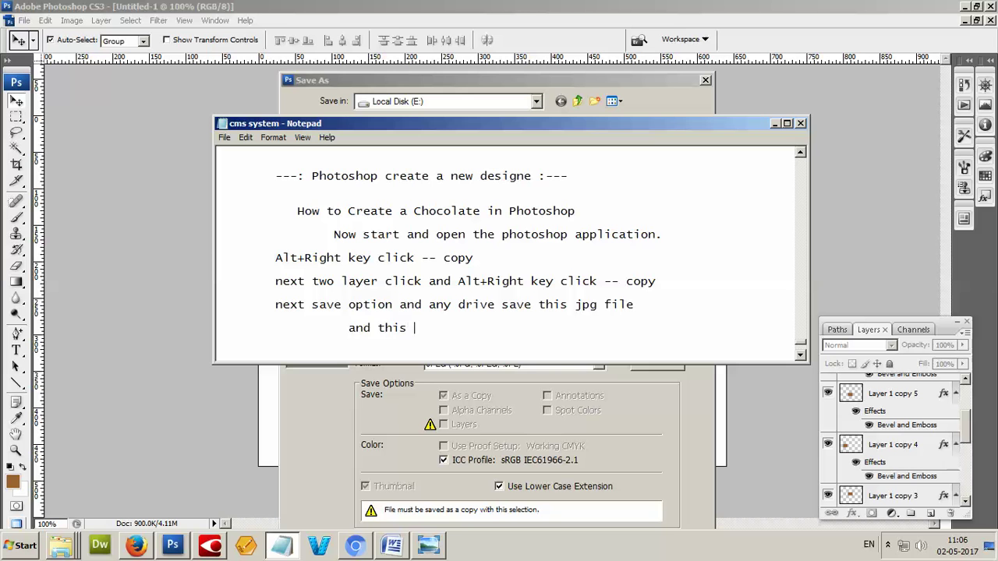
key(alt+Tab)
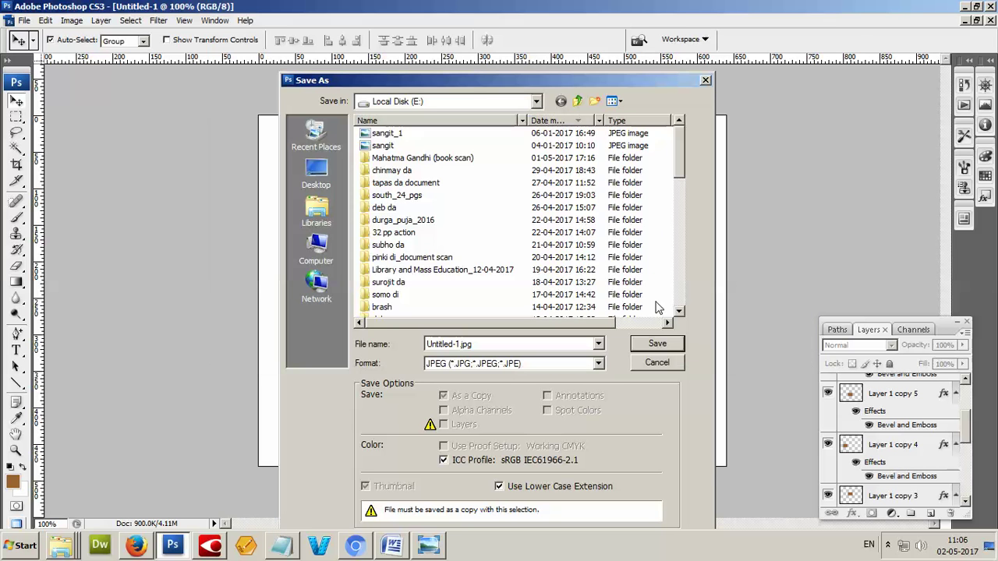
Paste 'Chocolate' from the notes as the file name and save Chocolate.jpg, accepting the JPEG options.
double_click(510, 343)
key(alt+Tab)
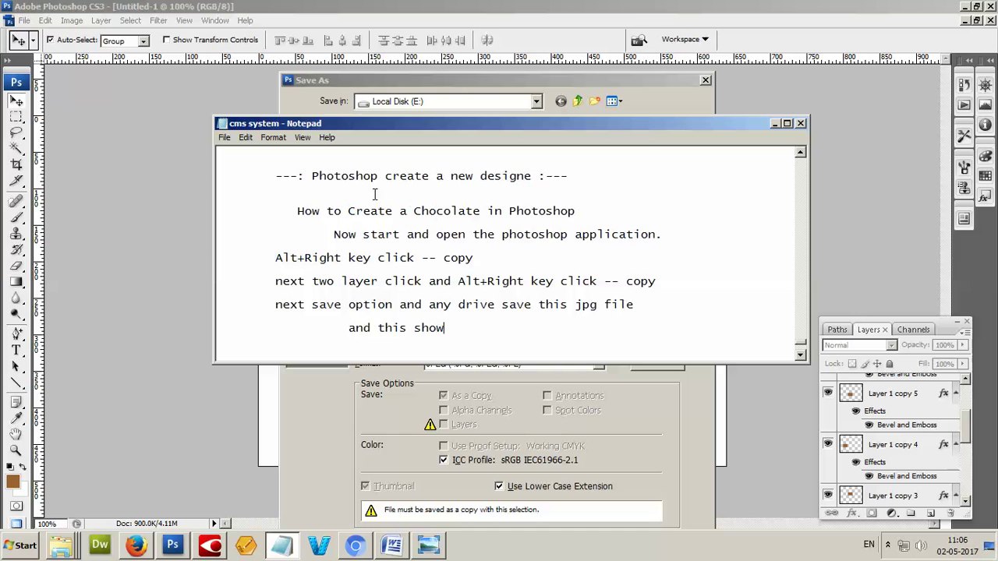
double_click(438, 211)
key(ctrl+c)
key(alt+Tab)
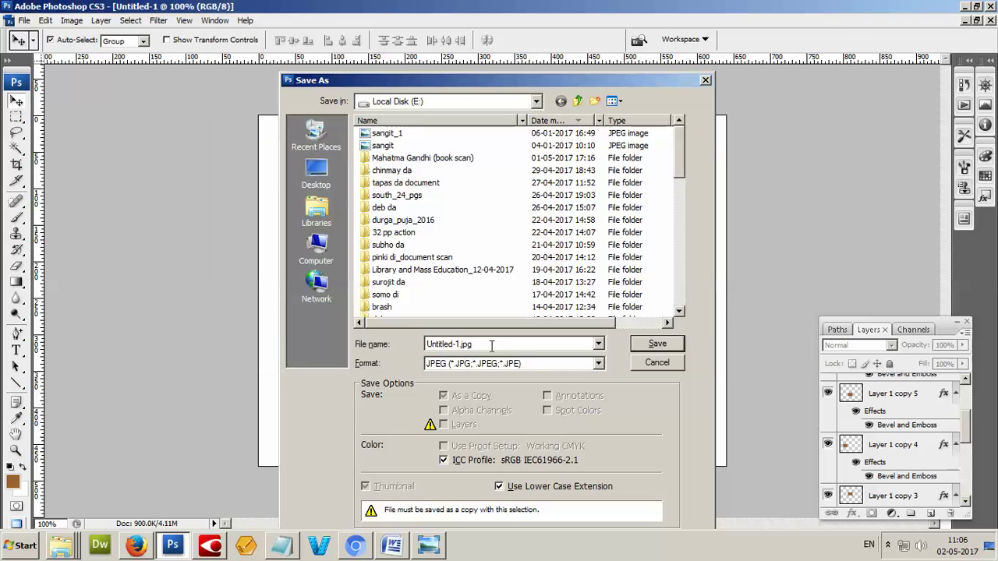
double_click(488, 345)
key(ctrl+v)
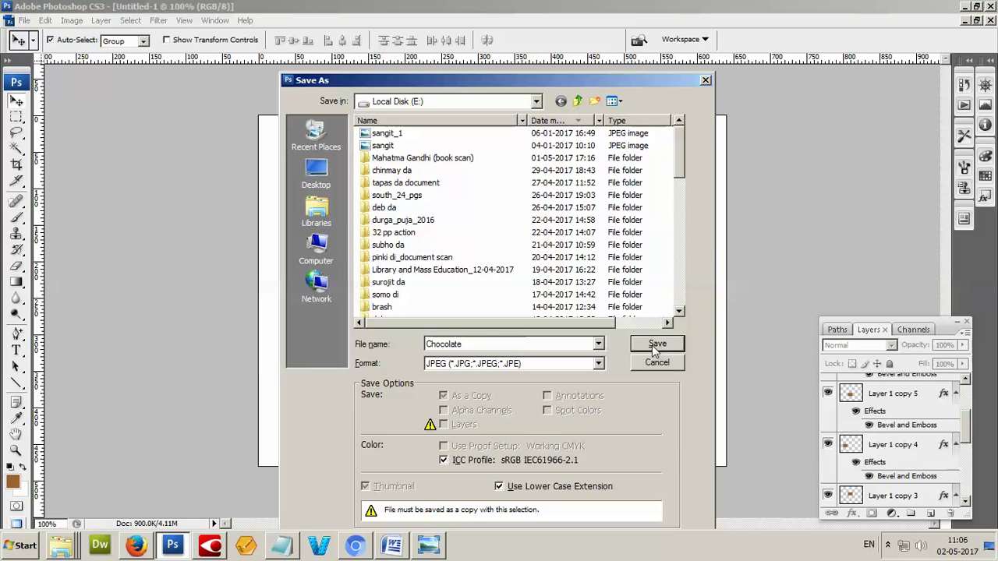
click(667, 344)
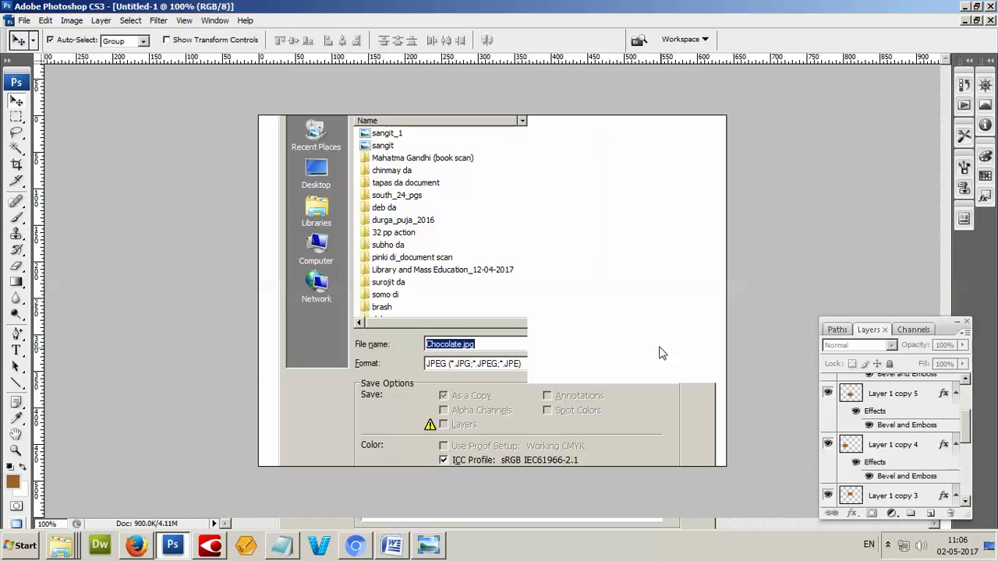
click(584, 137)
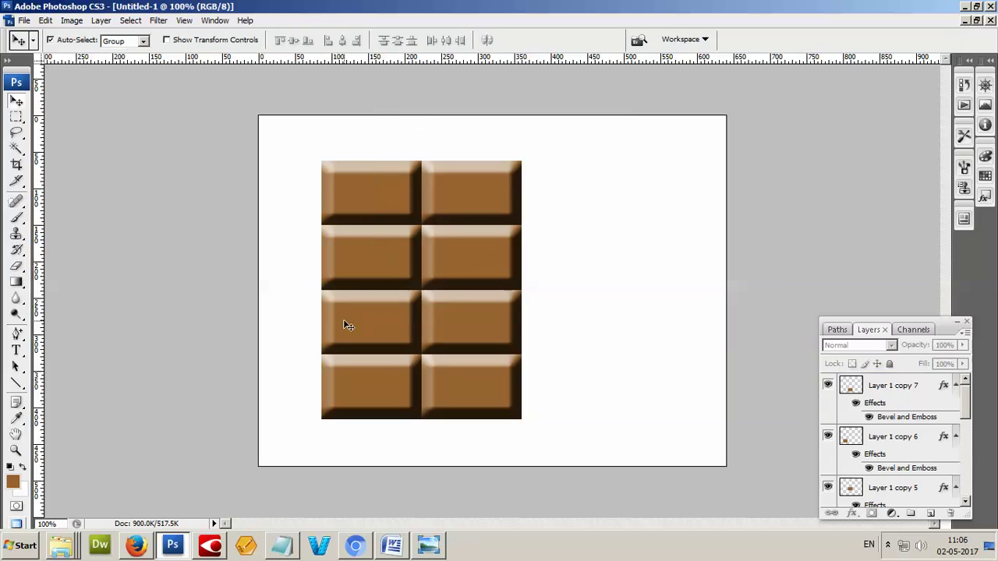
Browse through Computer to Local Disk (E:) and select the saved Chocolate image.
click(19, 550)
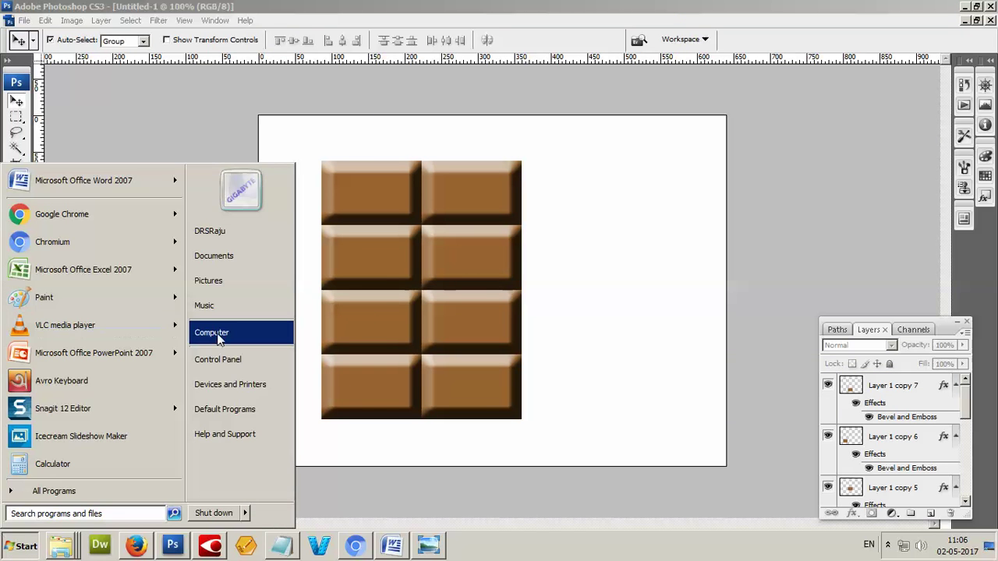
click(466, 305)
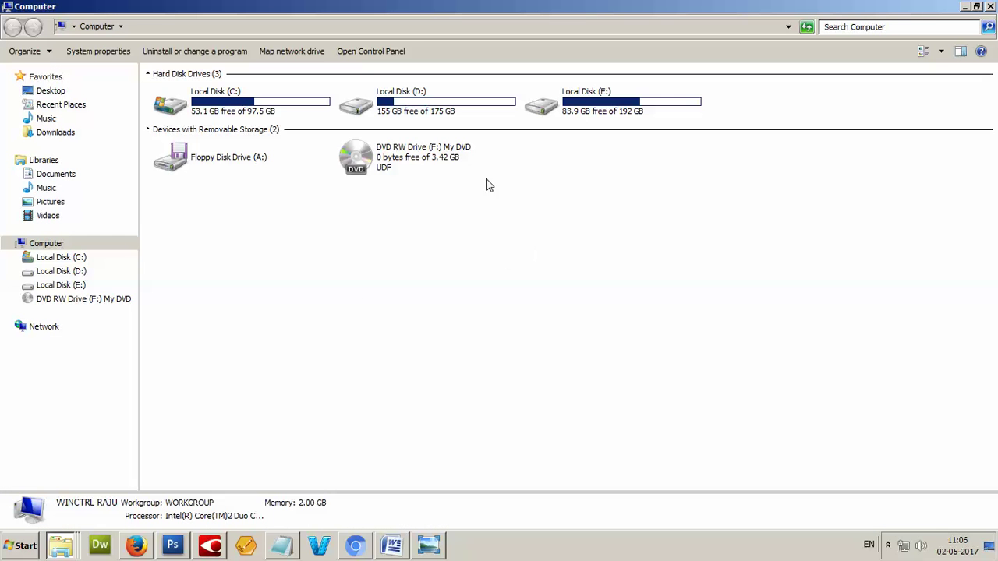
click(583, 104)
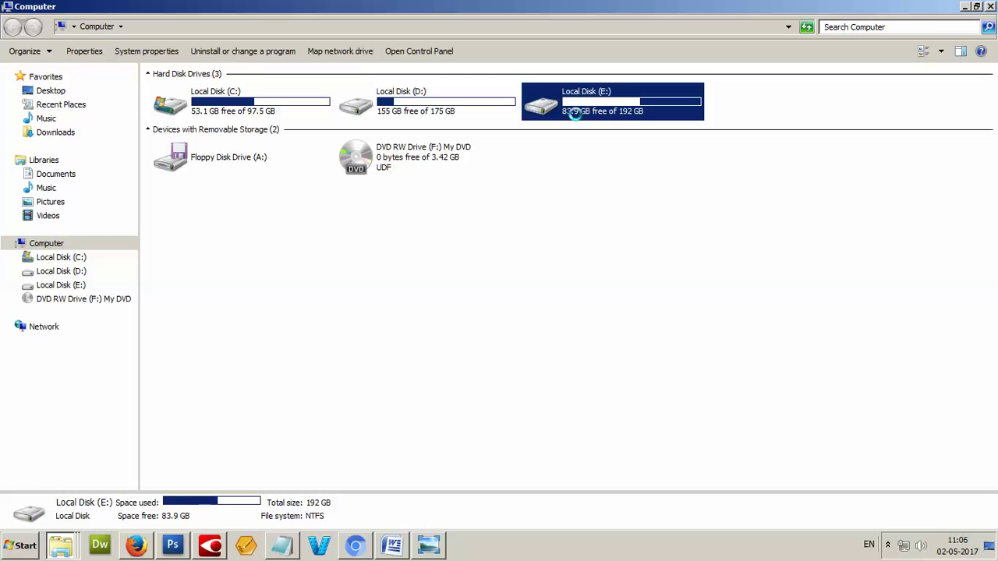
double_click(575, 106)
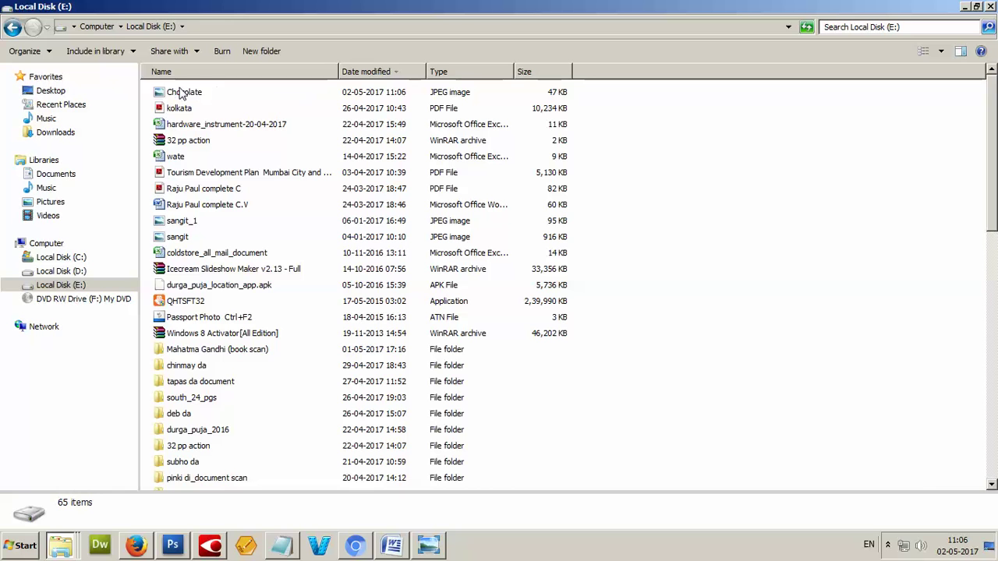
click(196, 94)
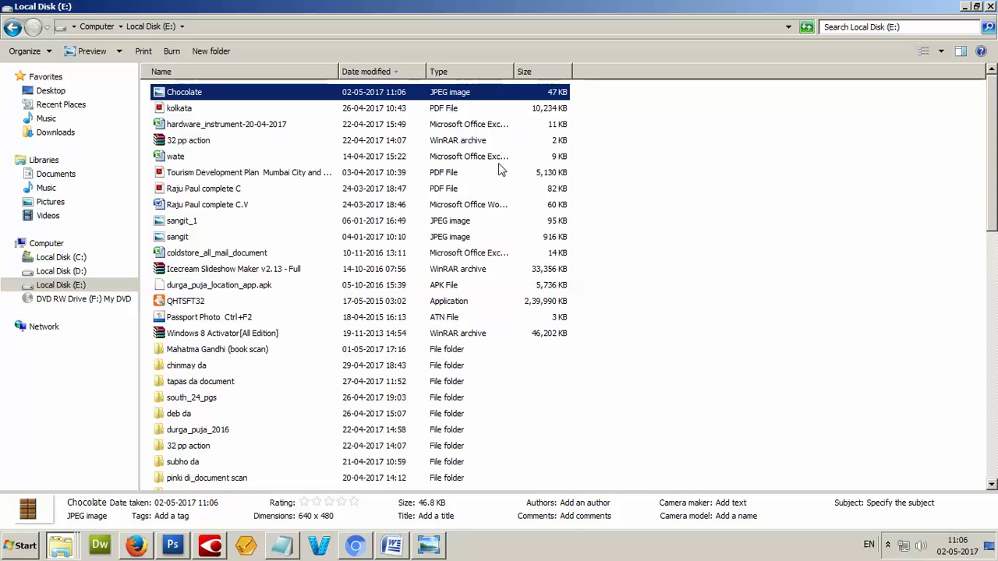
scroll(460, 155, up, 3)
scroll(423, 236, up, 1)
drag(397, 216, 575, 127)
scroll(565, 117, down, 3)
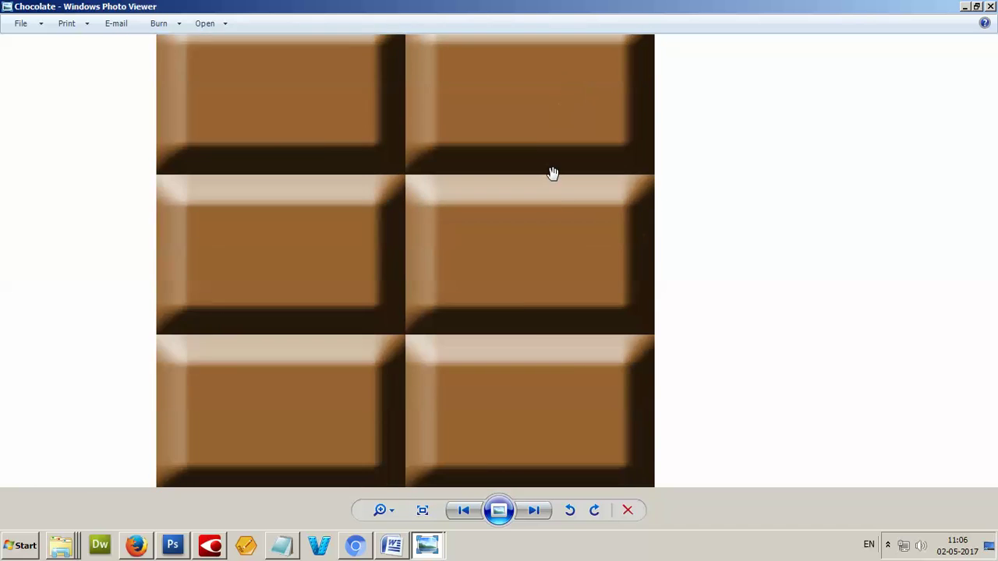
scroll(491, 216, up, 2)
scroll(491, 222, down, 3)
scroll(445, 280, up, 2)
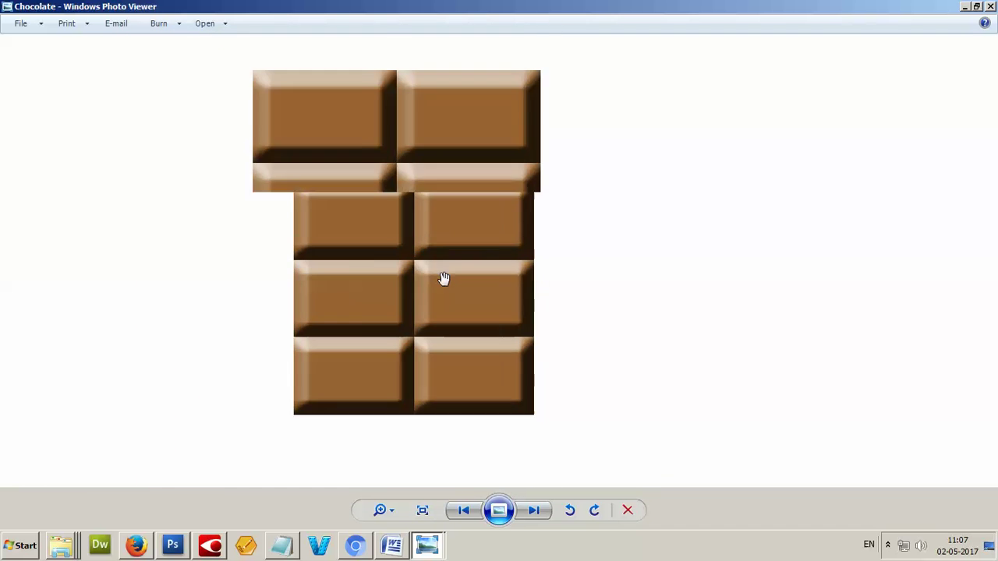
scroll(443, 249, down, 2)
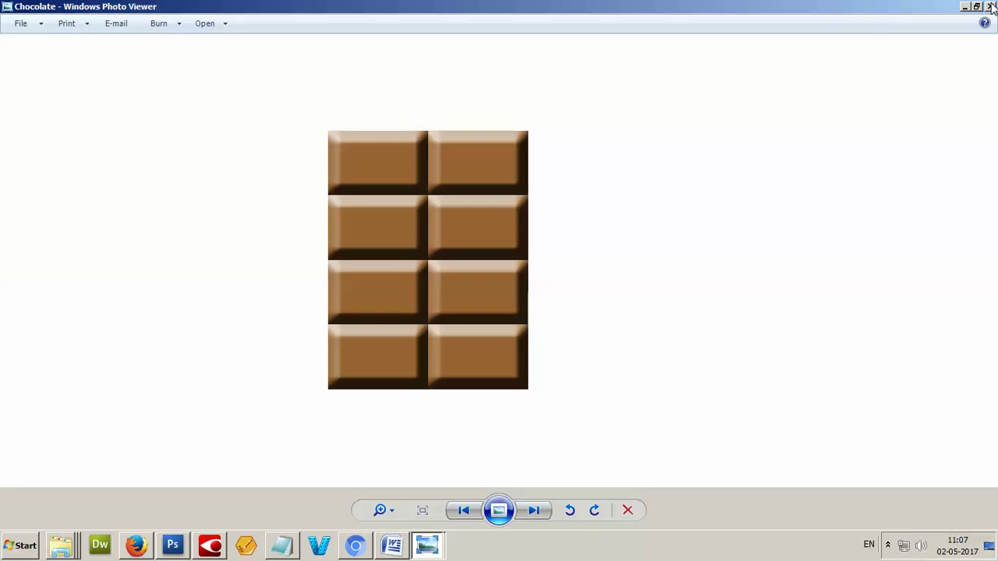
click(992, 6)
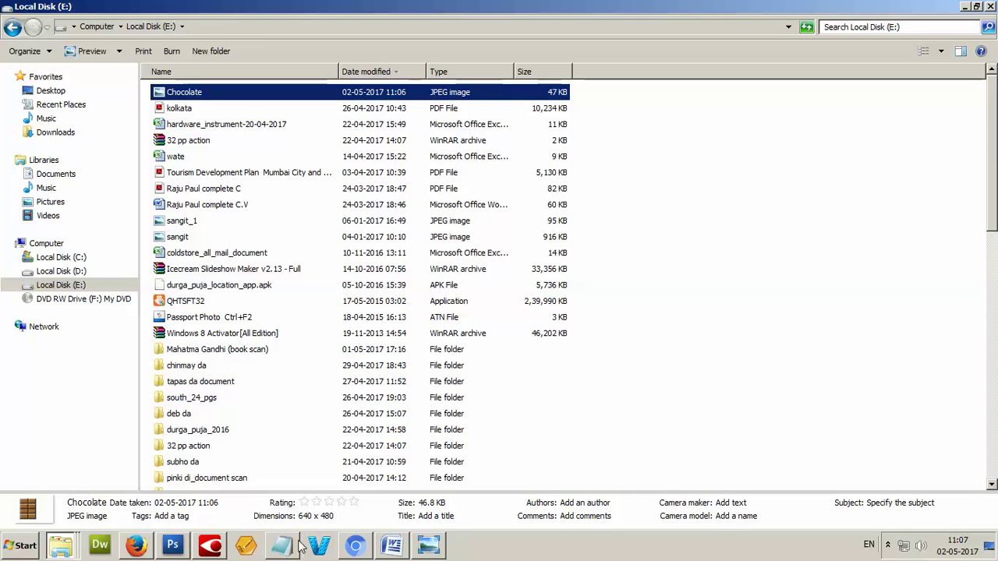
Type the closing line 'Thanks show this video' at the end of the Notepad notes.
click(280, 545)
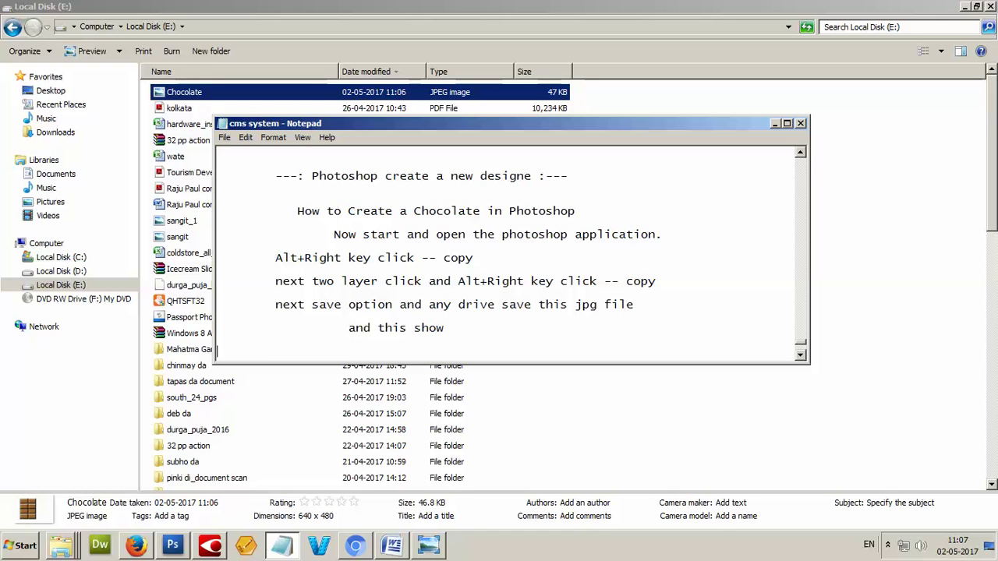
text(so)
text(nks)
text(his)
text(video show)
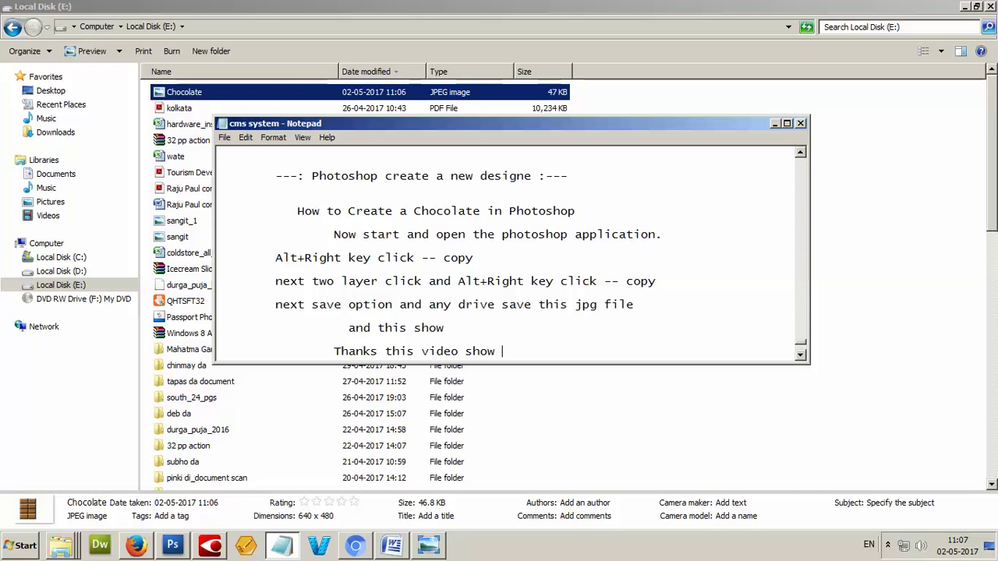
key(BackSpace)
key(BackSpace)
key(BackSpace)
key(BackSpace)
key(BackSpace)
key(BackSpace)
key(BackSpace)
key(BackSpace)
key(BackSpace)
key(BackSpace)
text(sh)
key(BackSpace)
key(BackSpace)
key(BackSpace)
key(BackSpace)
key(BackSpace)
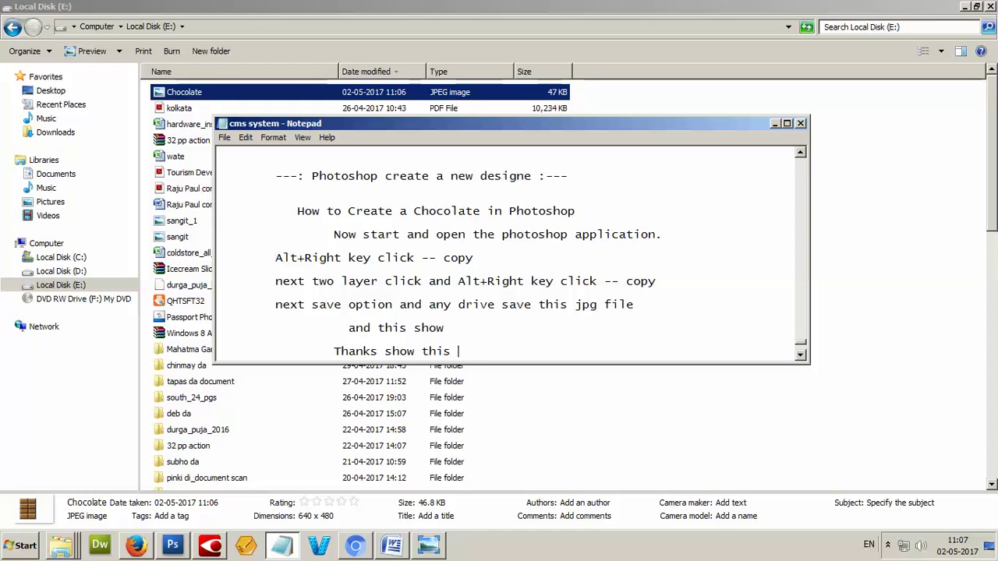
text(video)
click(414, 211)
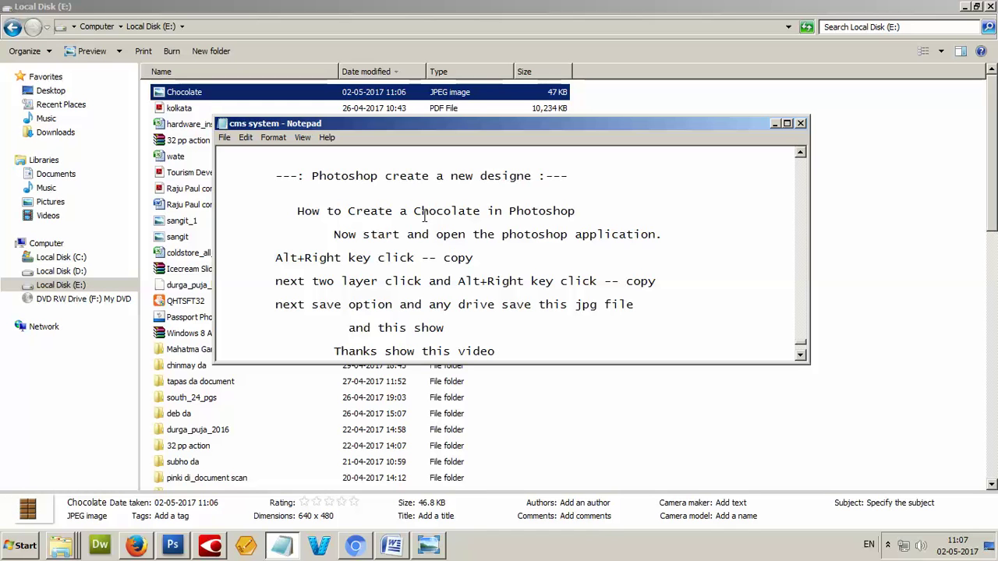